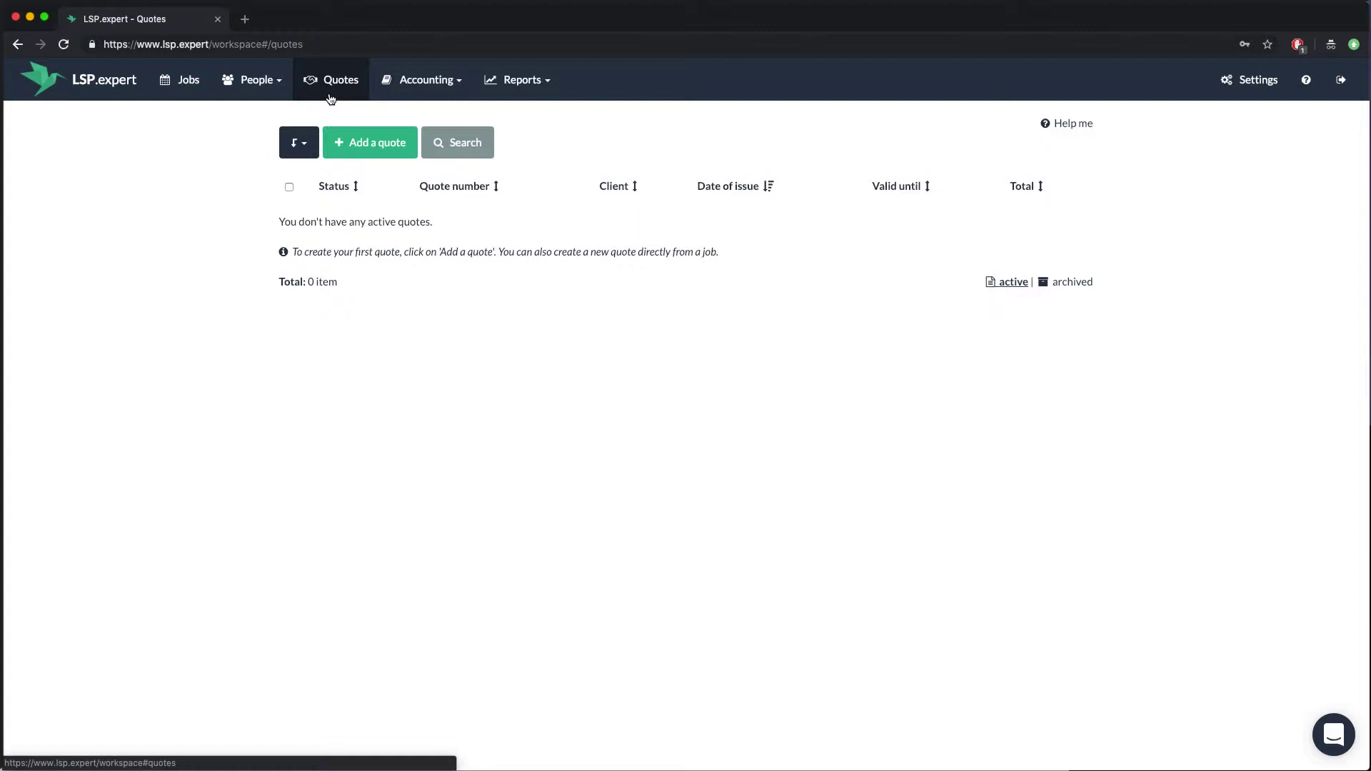
Step: Start a new job named "New regulation" with Microsoft as the client
click(183, 84)
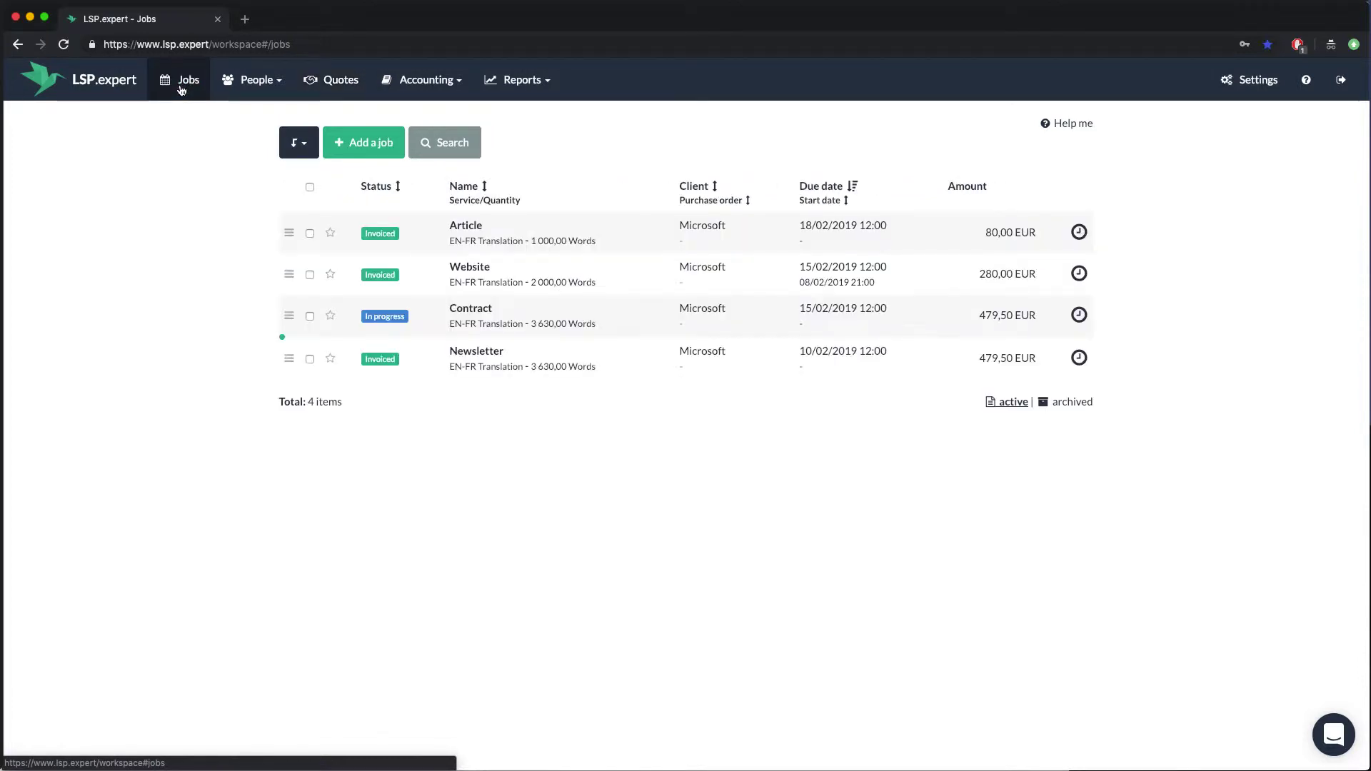
click(366, 140)
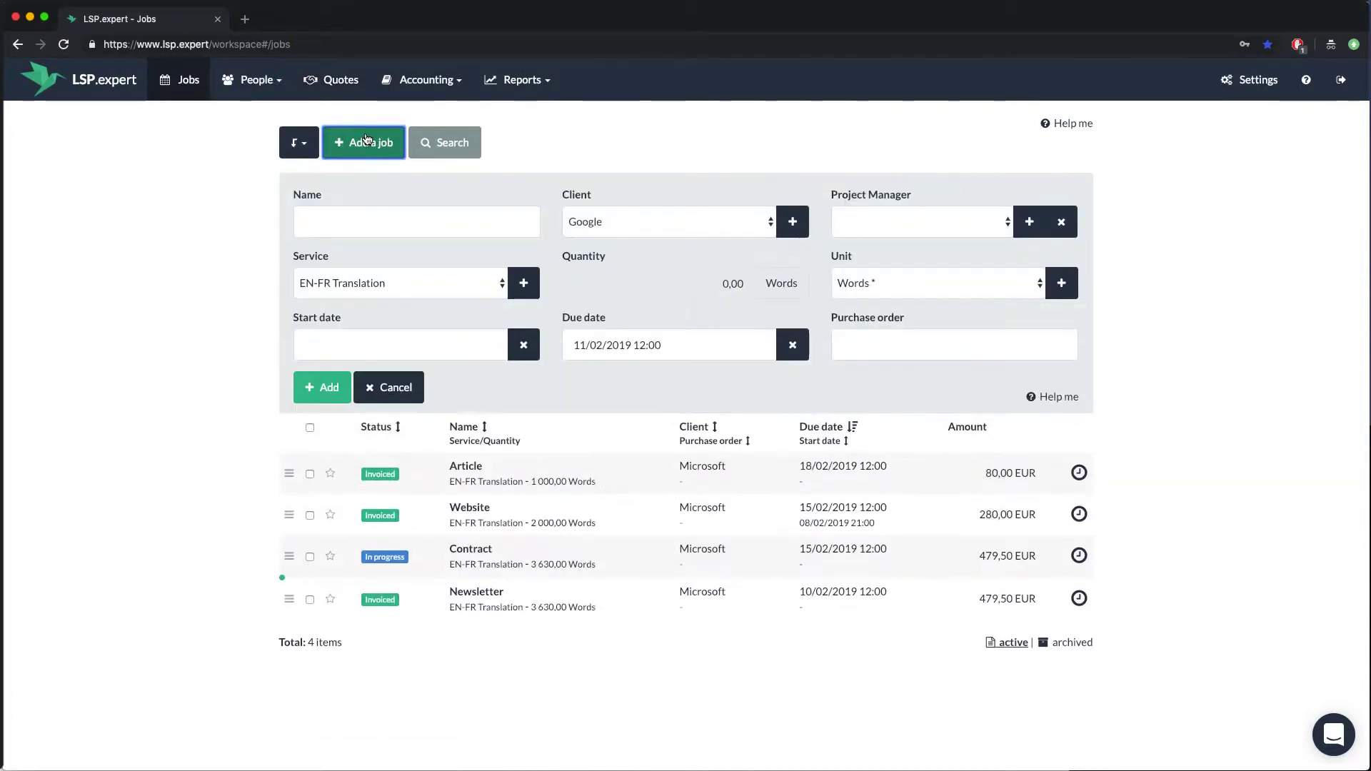
click(354, 217)
text(N)
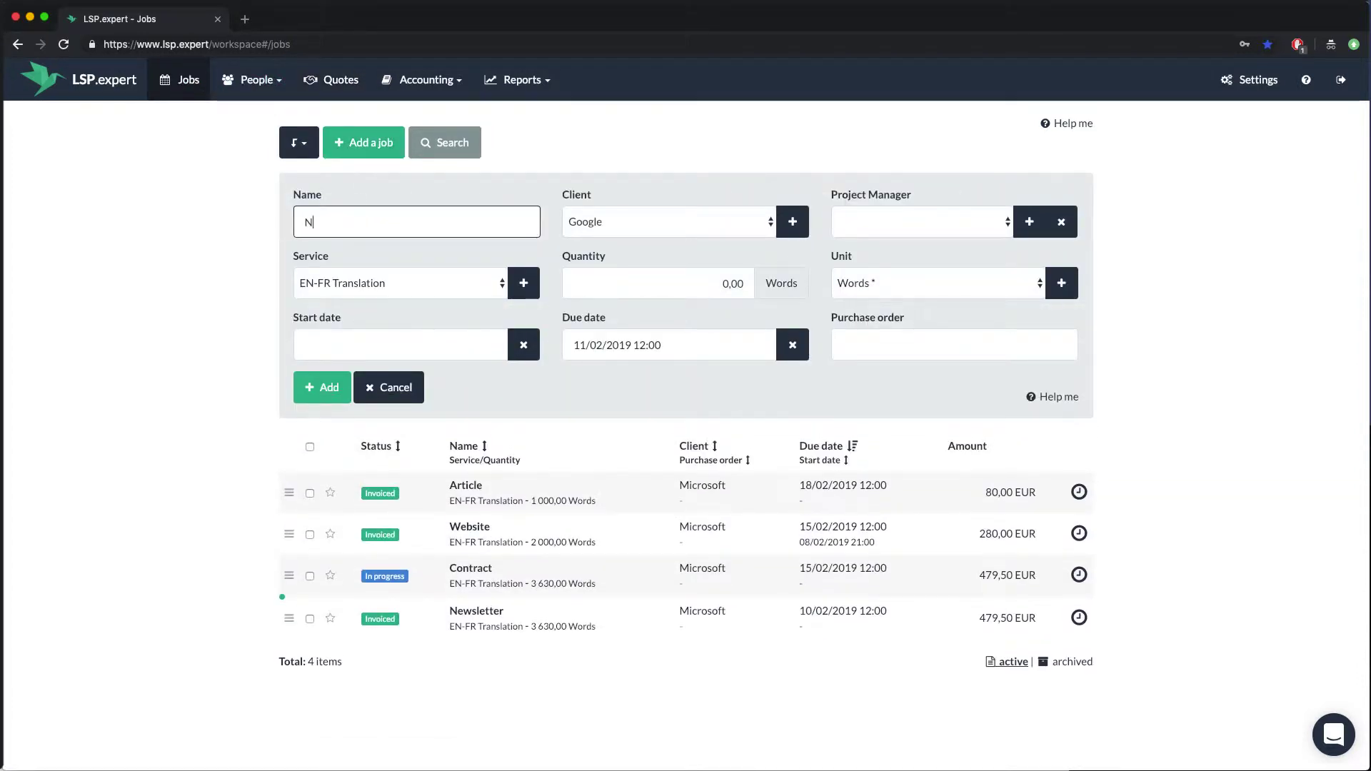
text(ew regulation)
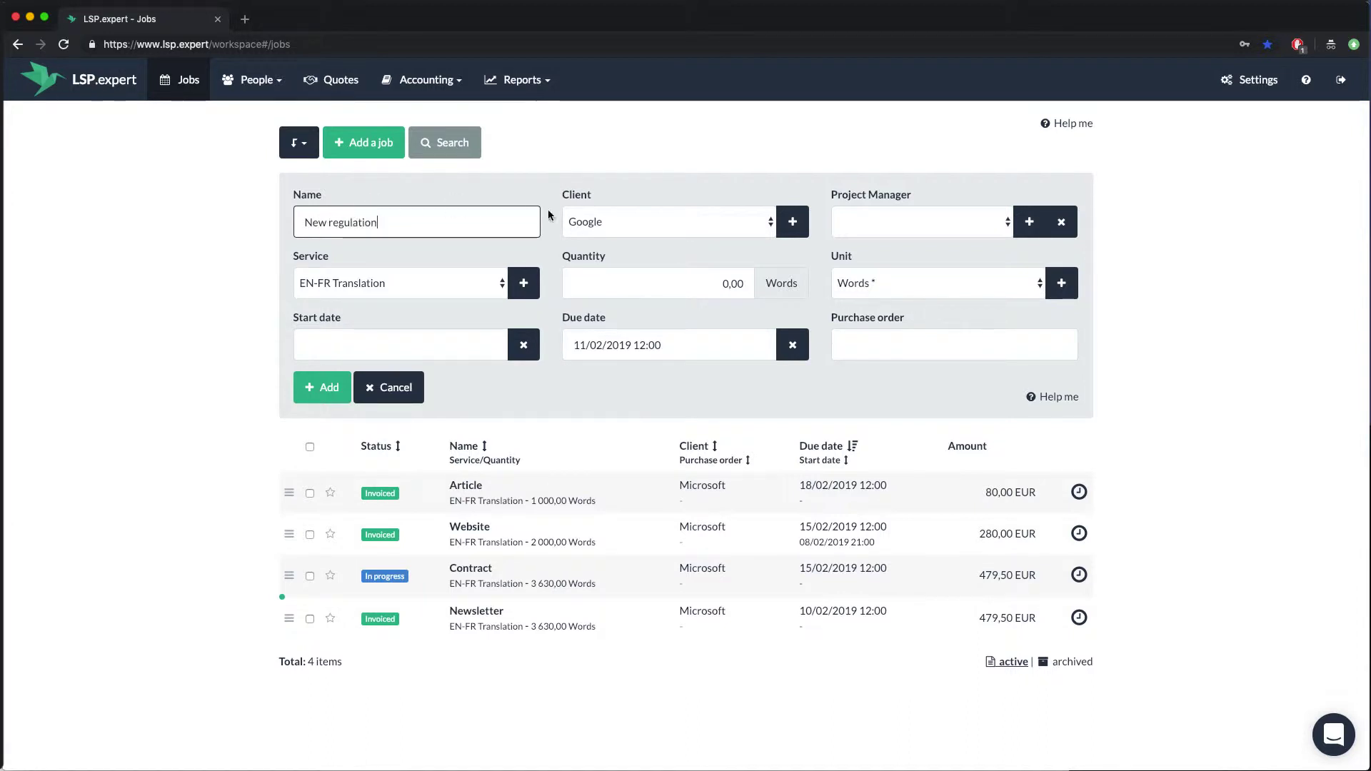
click(592, 222)
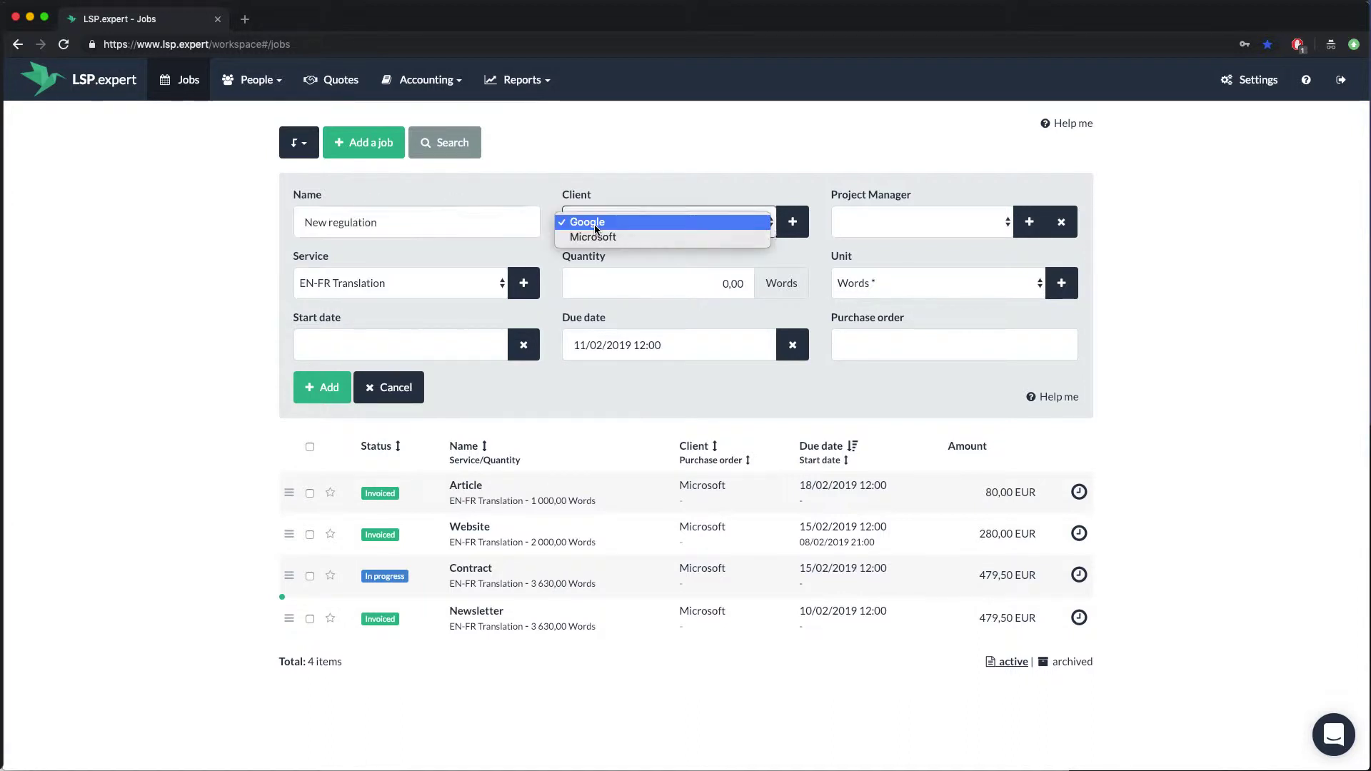
click(593, 233)
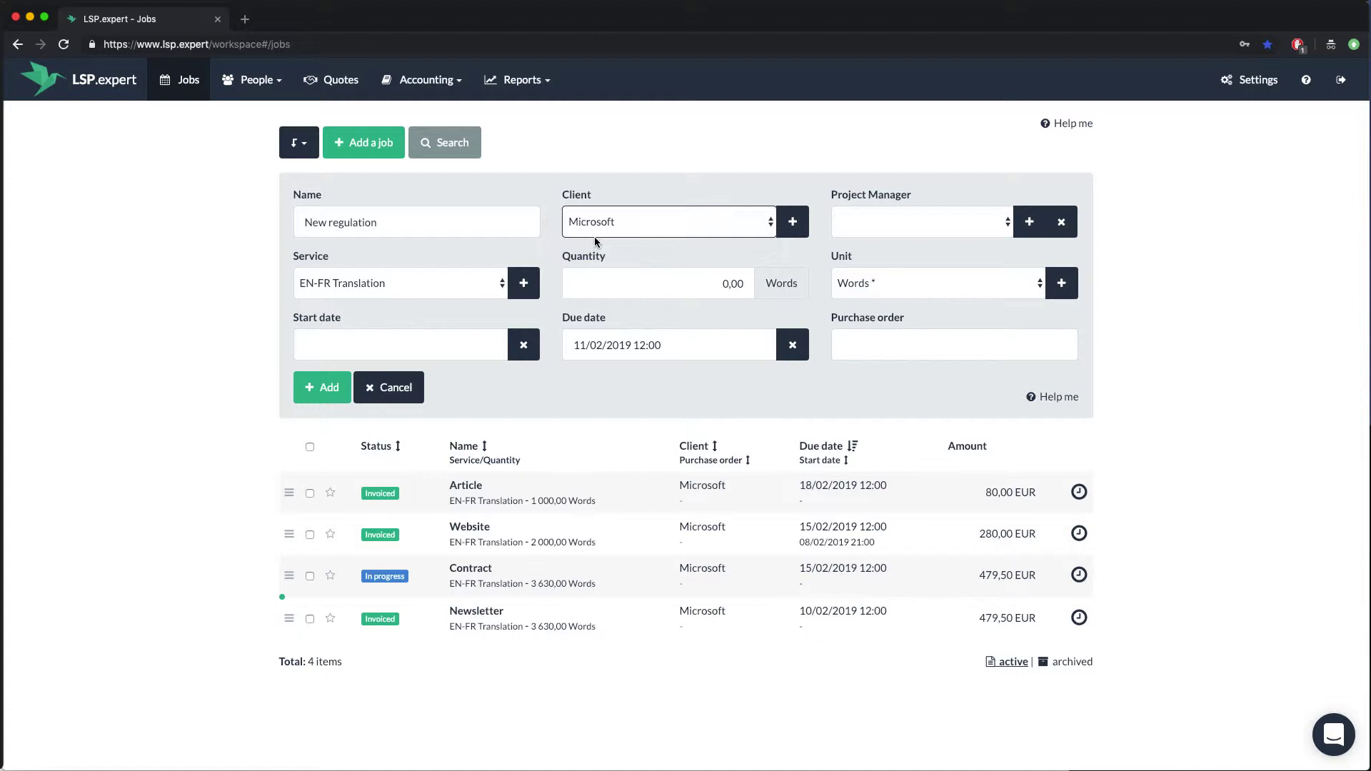
Step: Set the job's quantity to 5000 words and its due date to 20/02/2019, and add the job
click(602, 282)
text(5000)
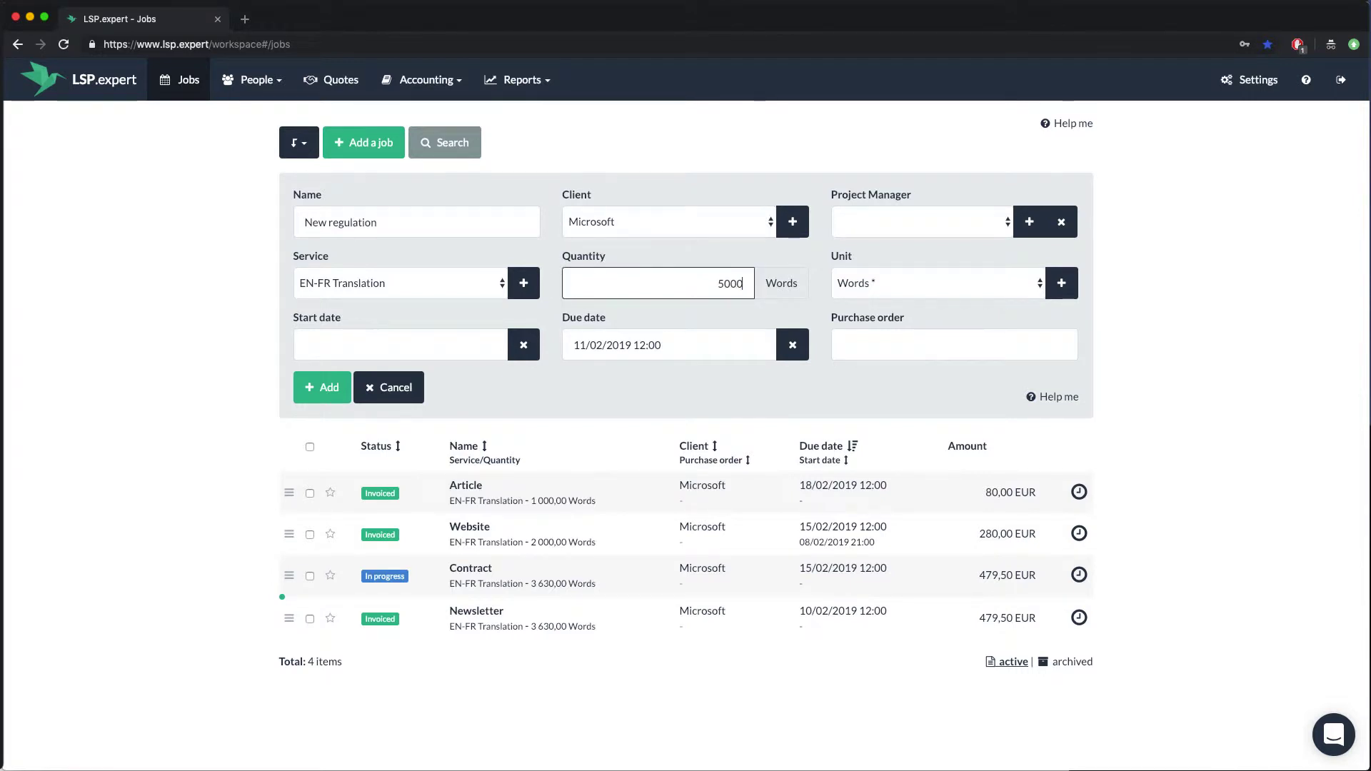
click(625, 337)
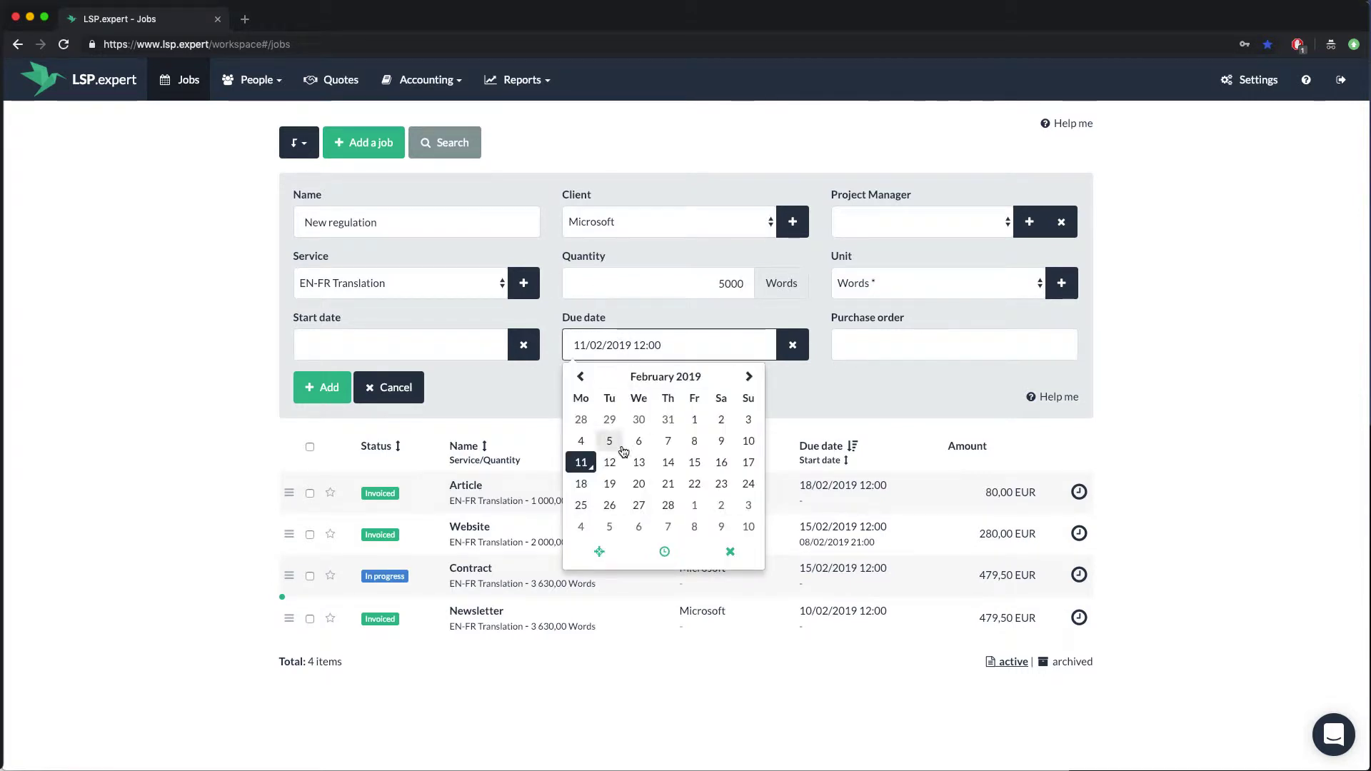
click(638, 483)
click(509, 400)
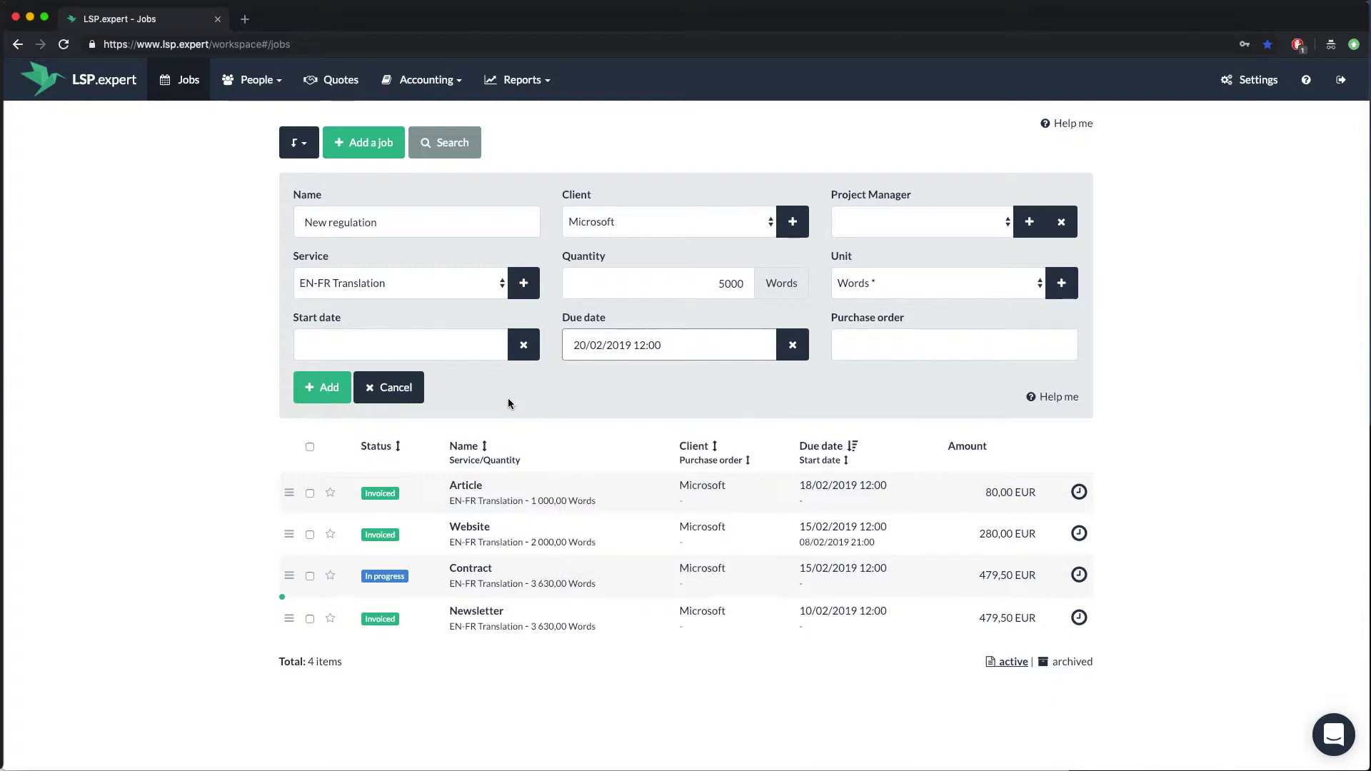
click(333, 400)
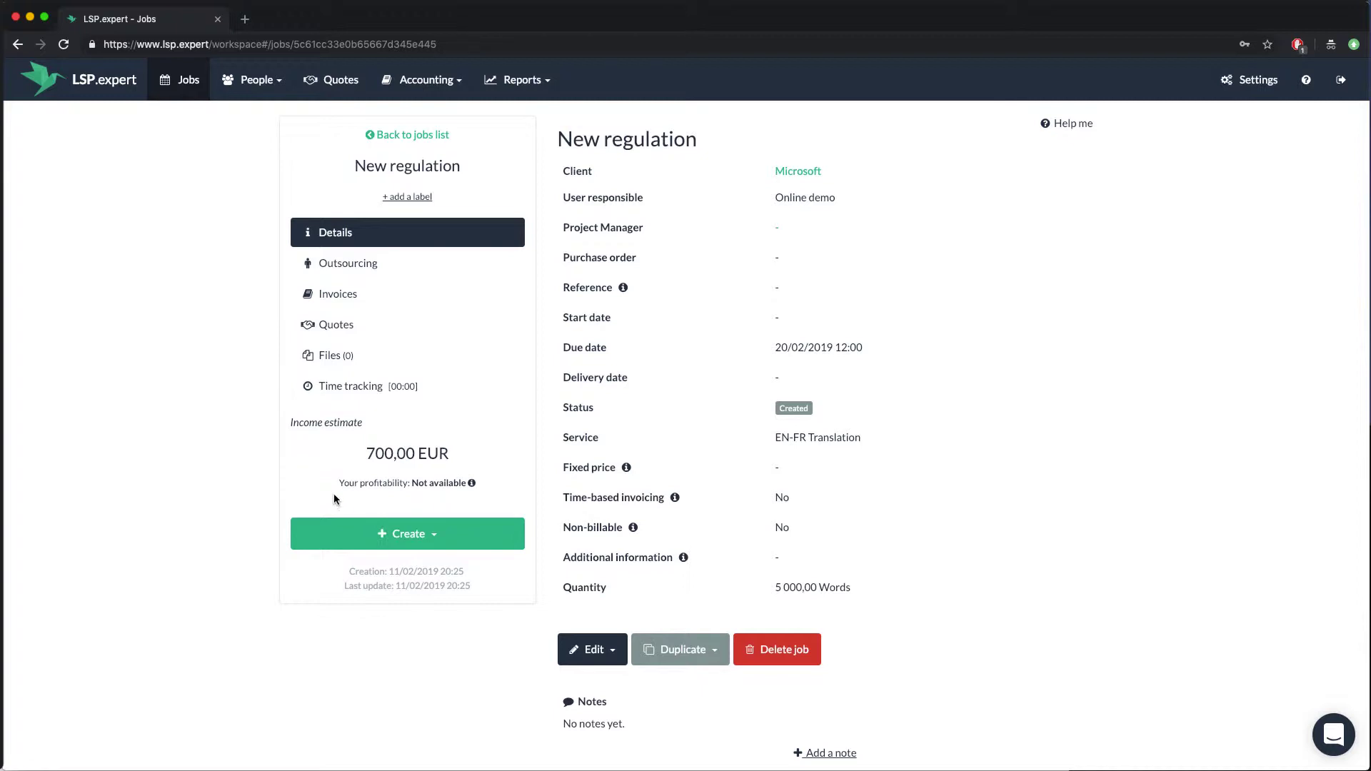
Step: Create a quote from the New regulation job and save it with the quote number Q2019-001
click(357, 532)
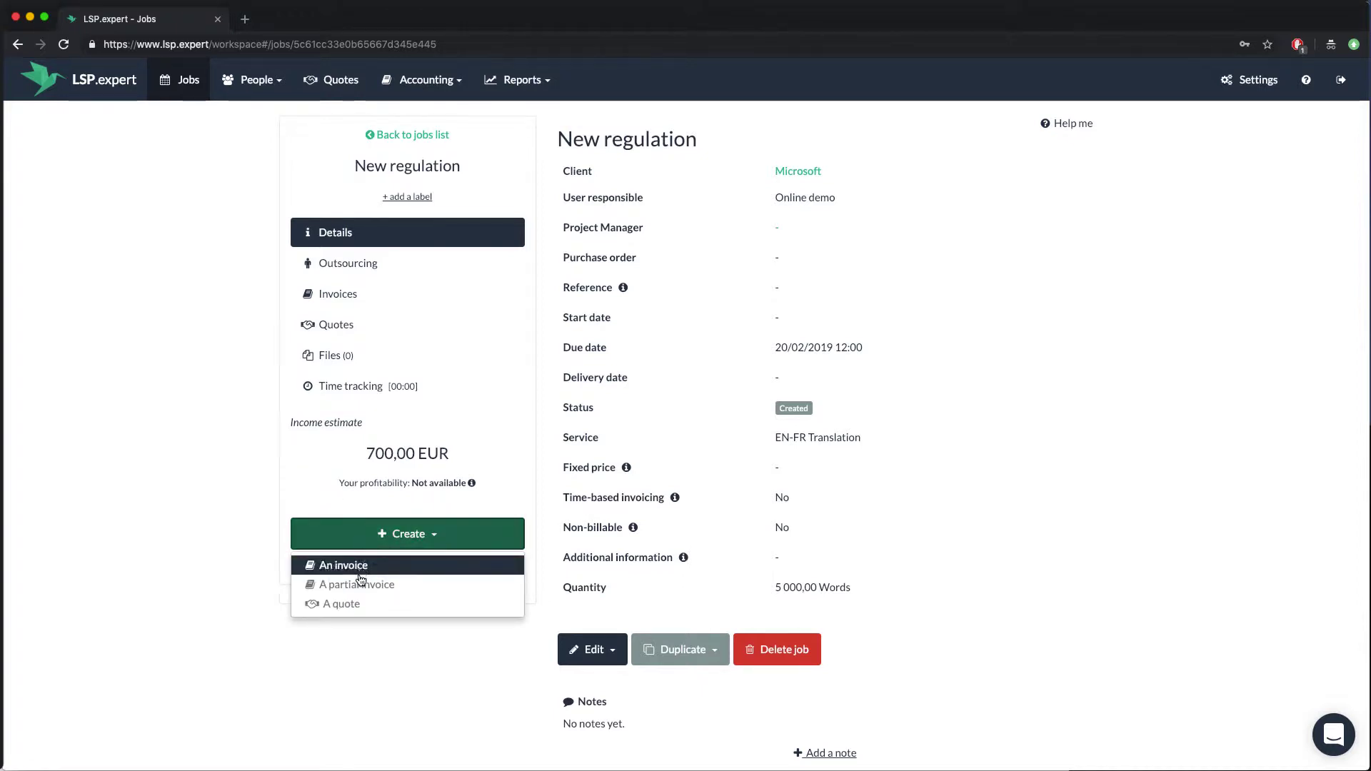
click(358, 604)
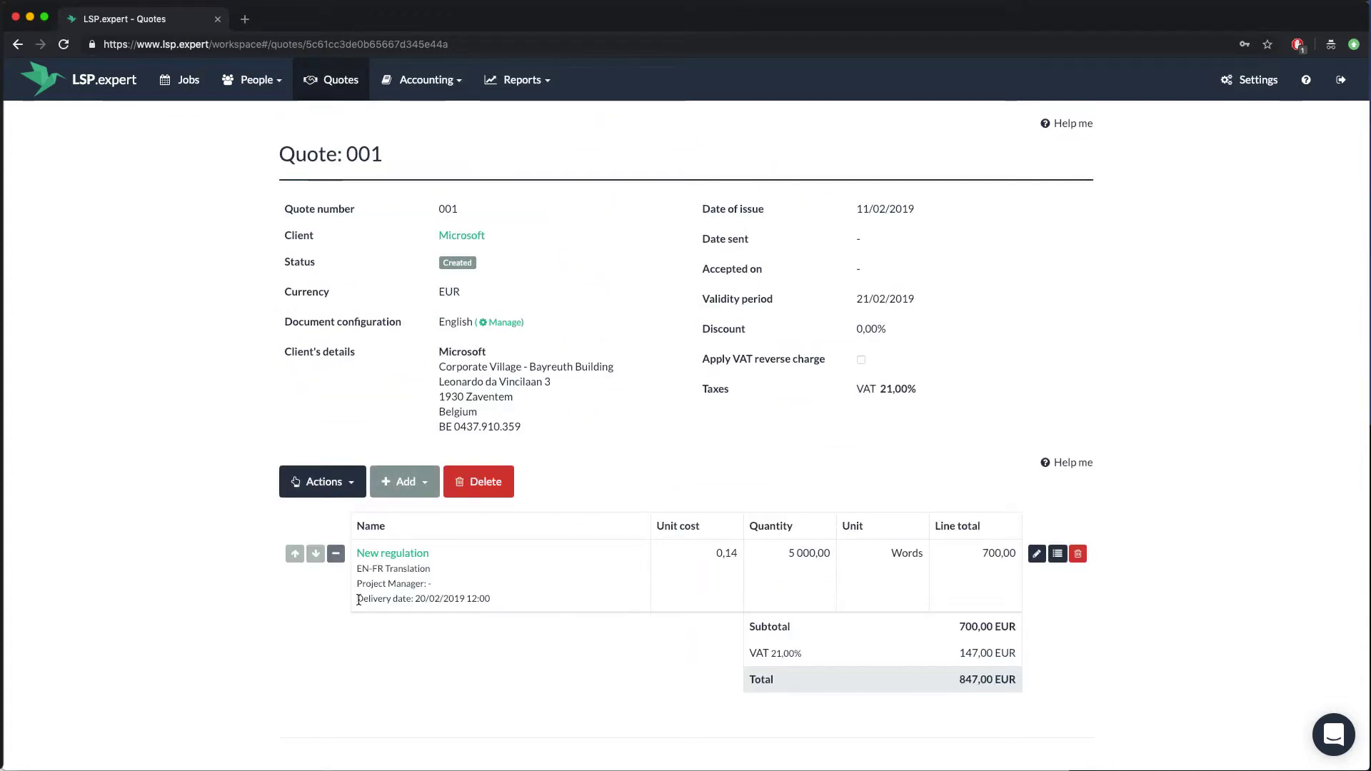
click(325, 484)
click(318, 513)
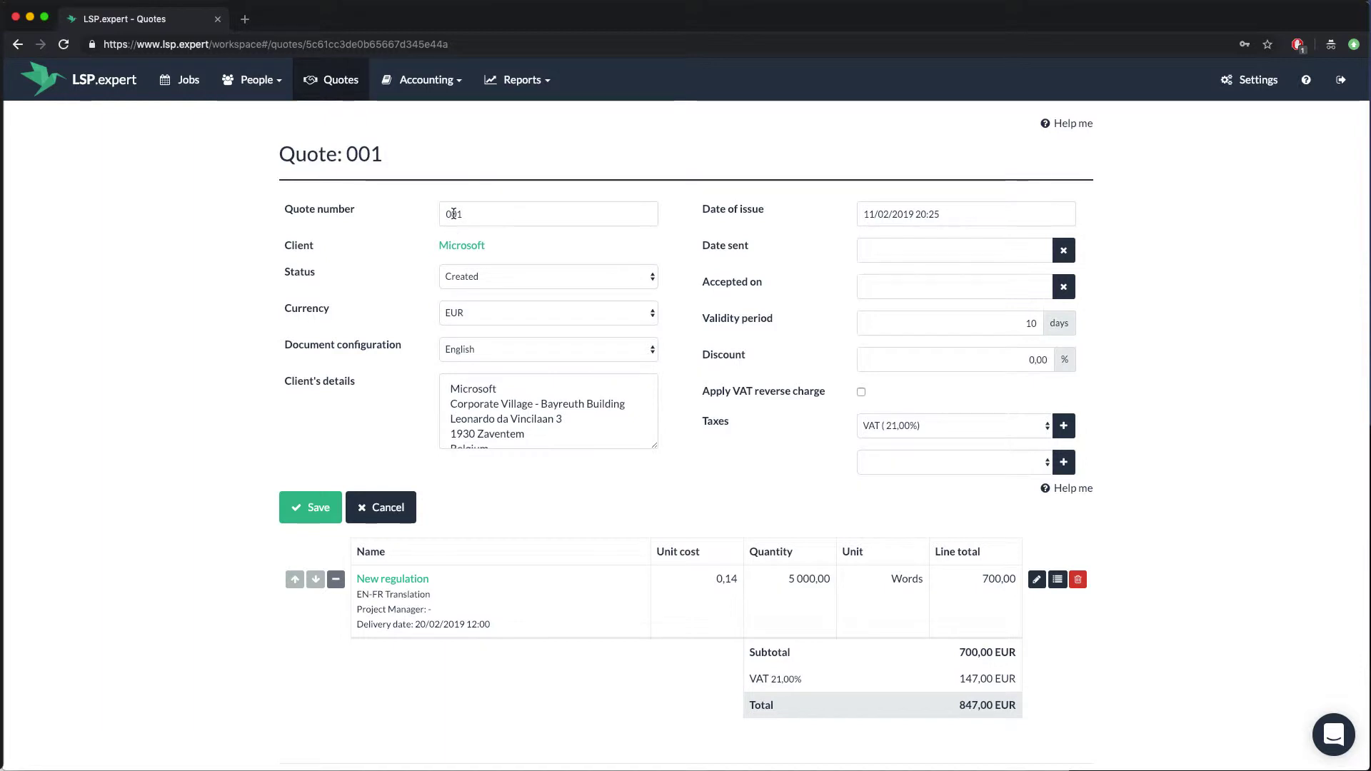
double_click(454, 213)
text(Q)
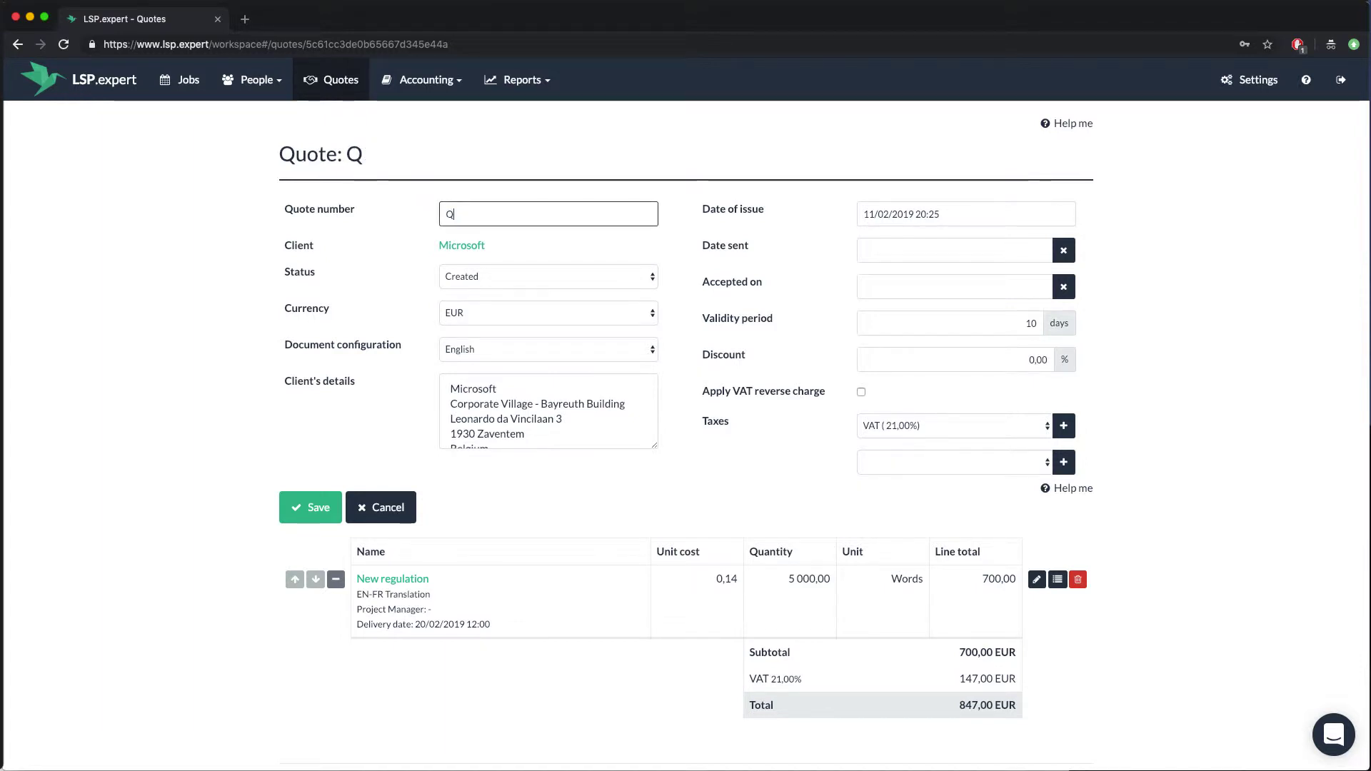
text(2019-001)
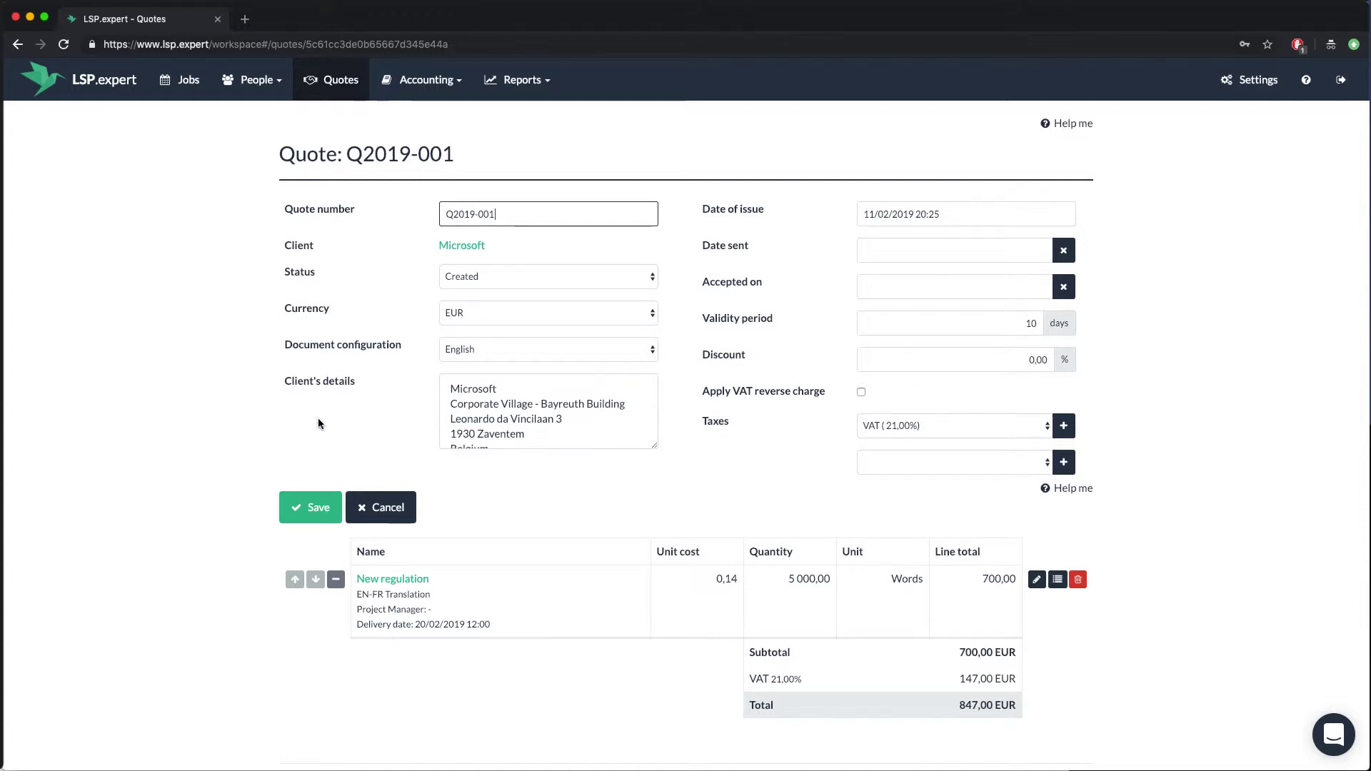
click(298, 507)
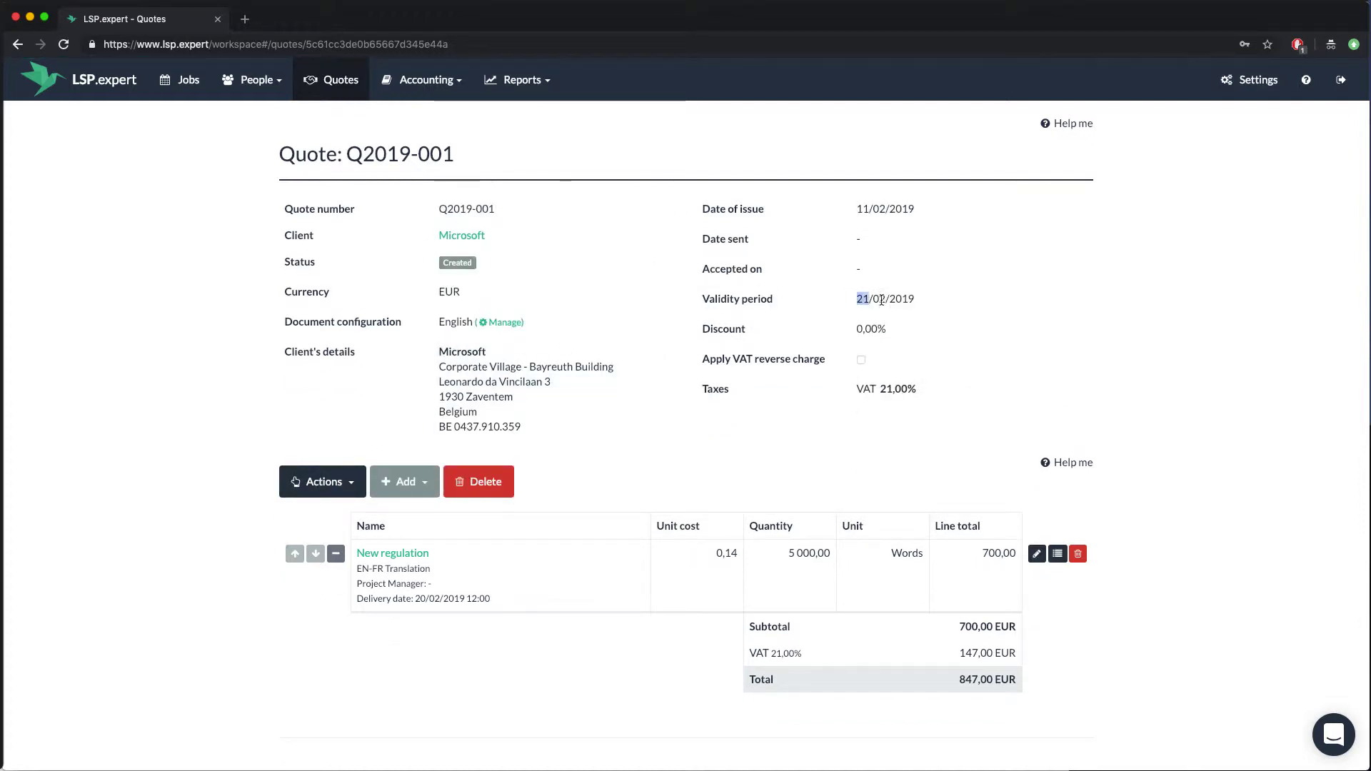
Step: Generate a PDF of the quote, view the downloaded file and close it
drag(881, 300, 921, 302)
click(921, 302)
click(341, 482)
click(346, 535)
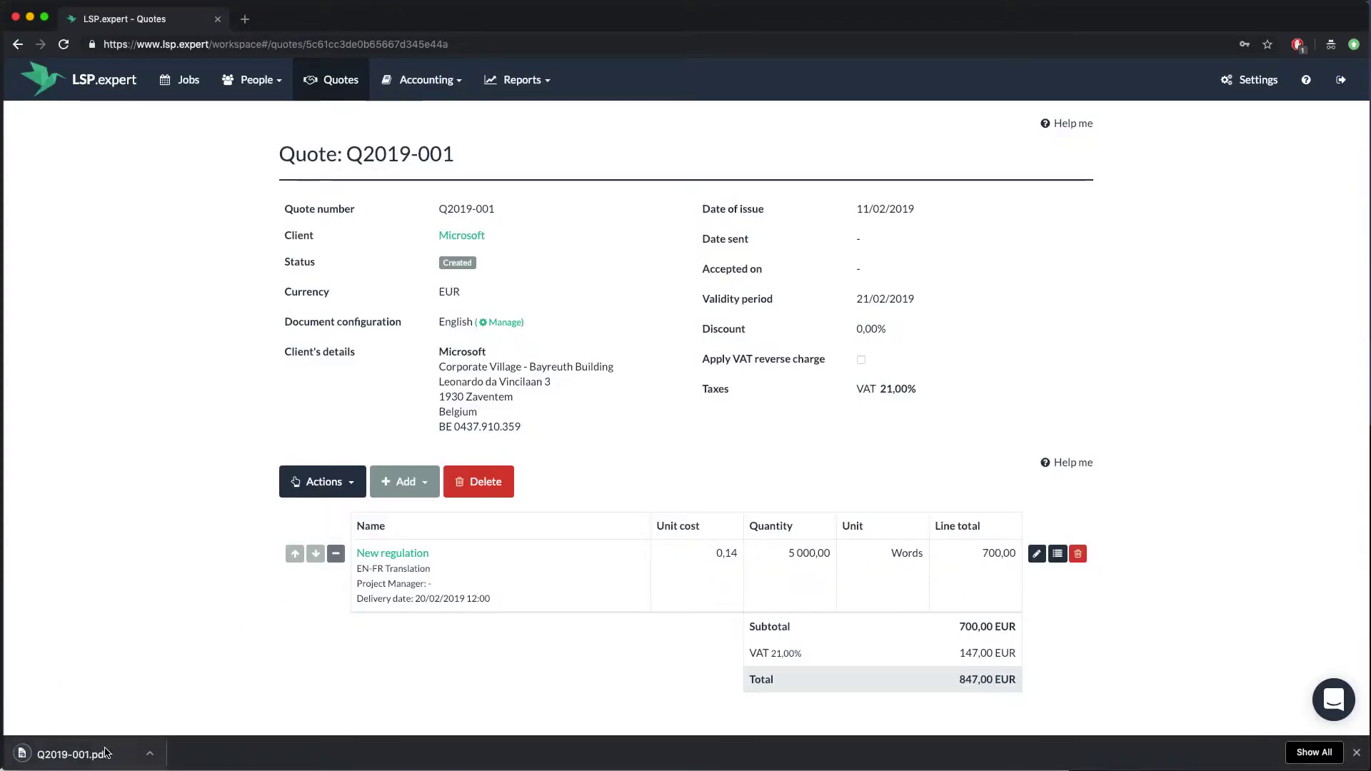
click(105, 753)
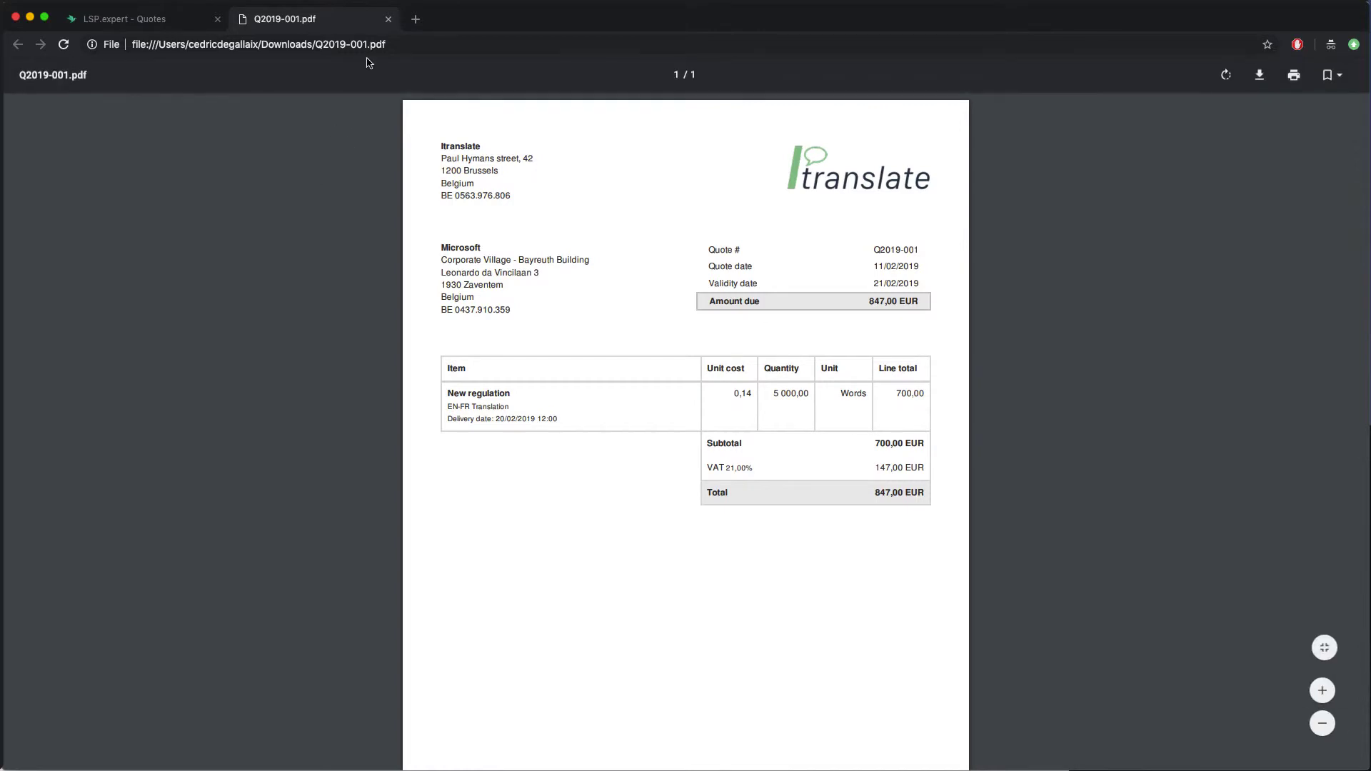
click(387, 19)
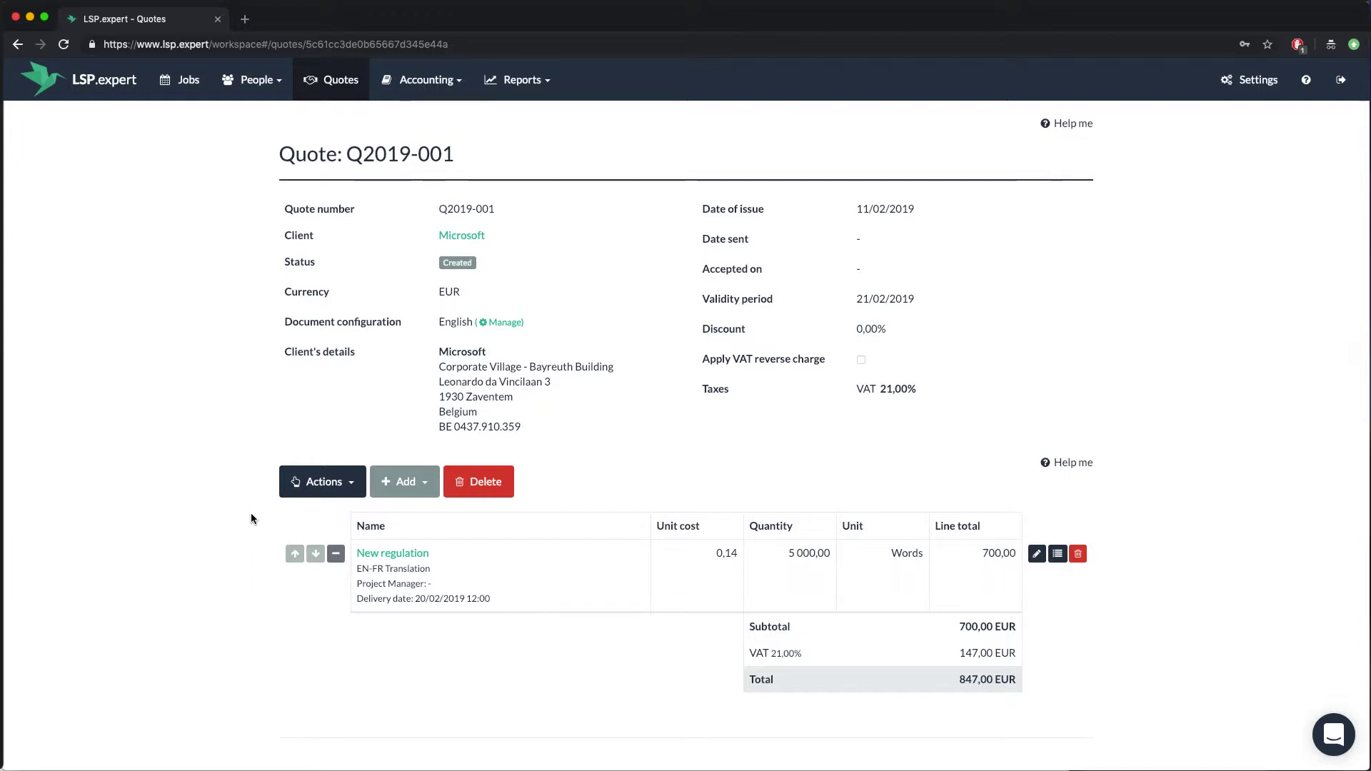
Step: Email the quote with its PDF attachment to the client's listed contact, keeping the default subject and message
click(296, 487)
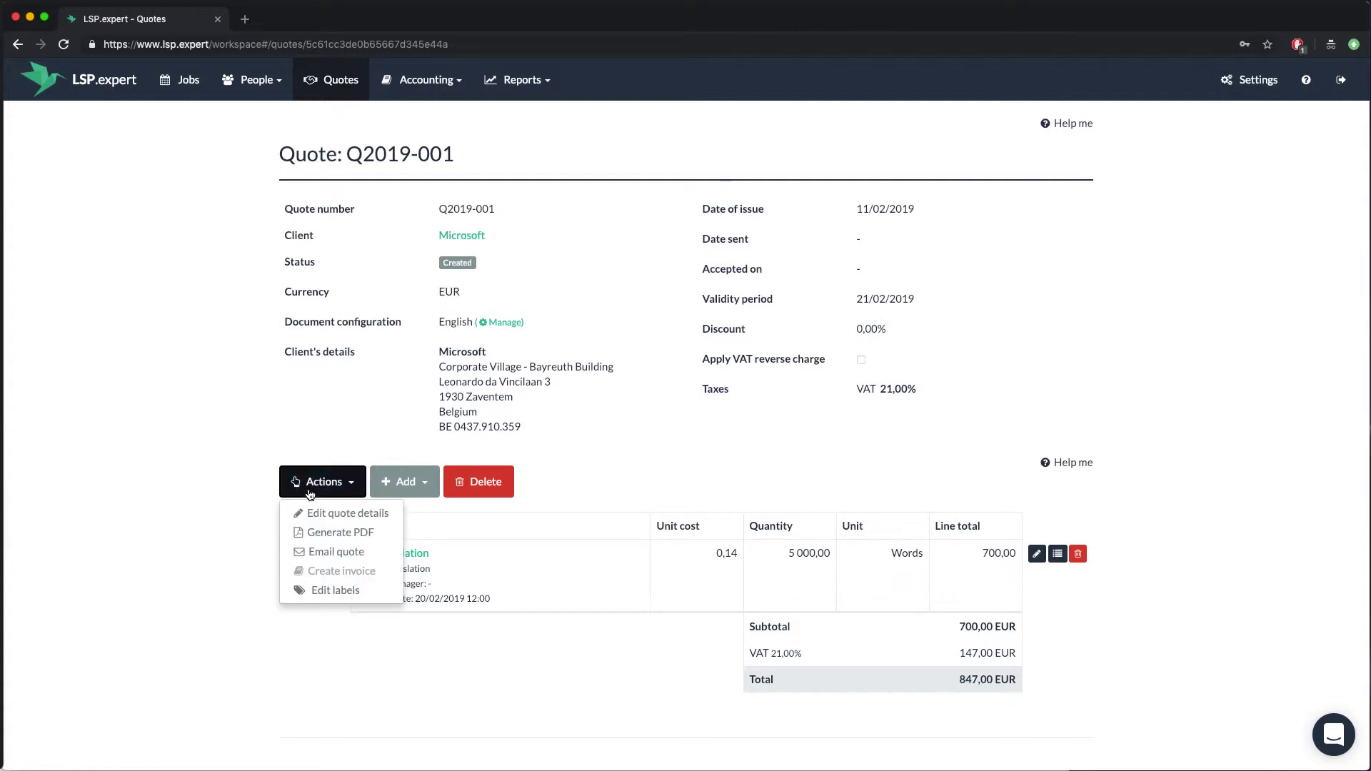
click(322, 552)
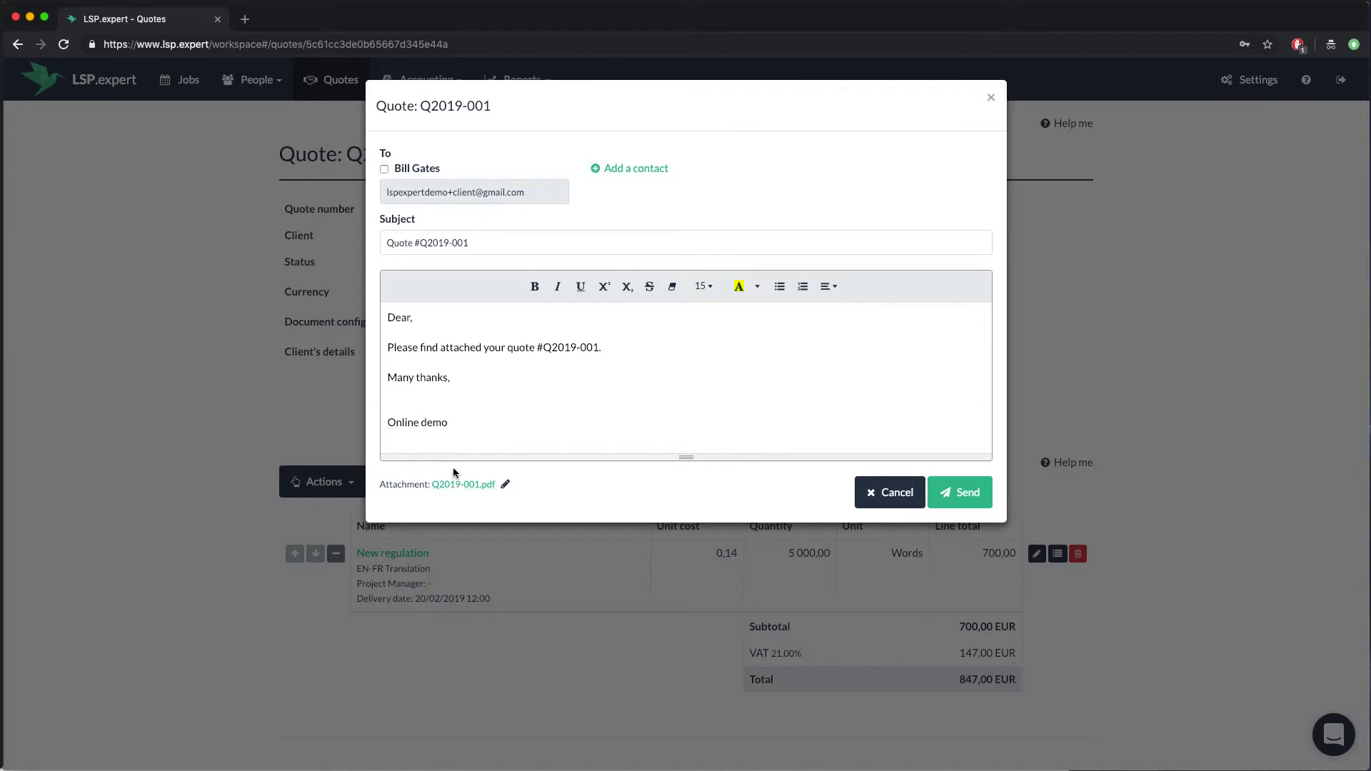
click(421, 167)
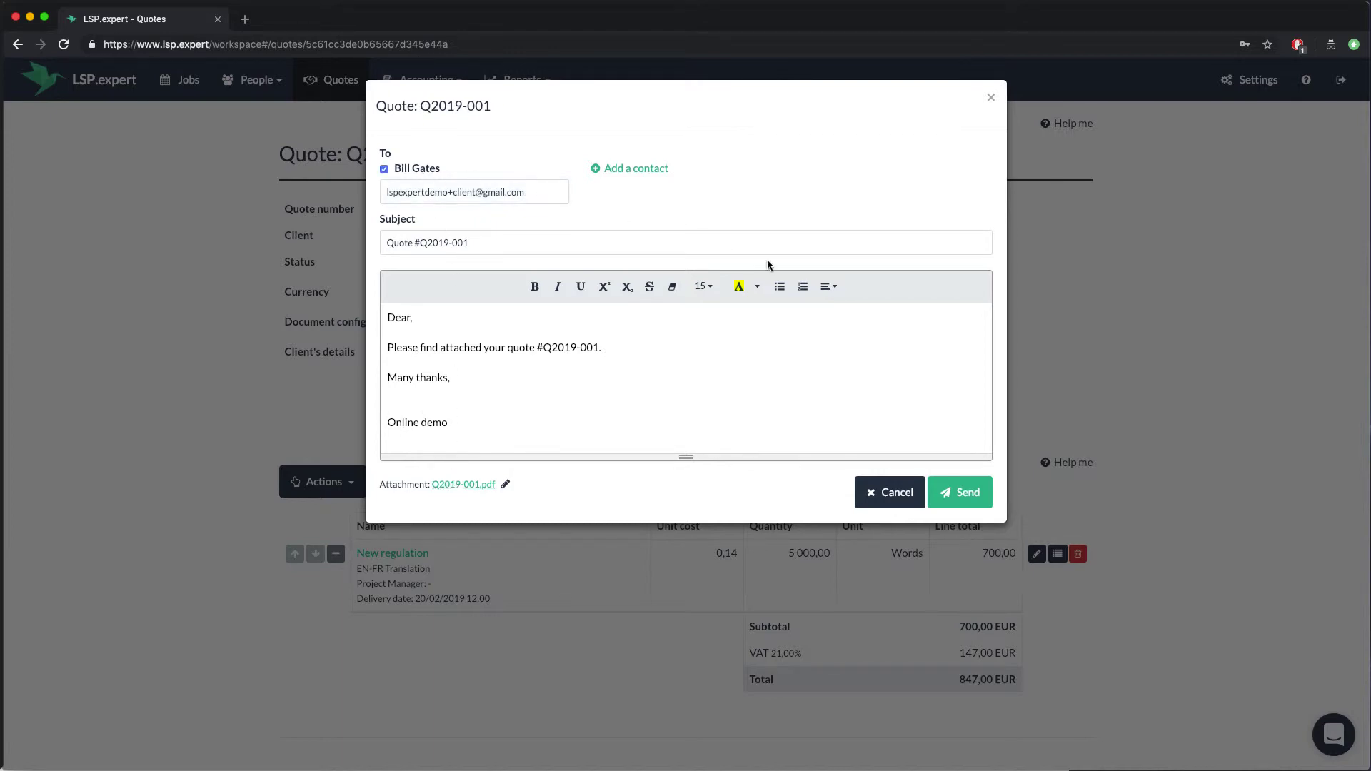
click(953, 498)
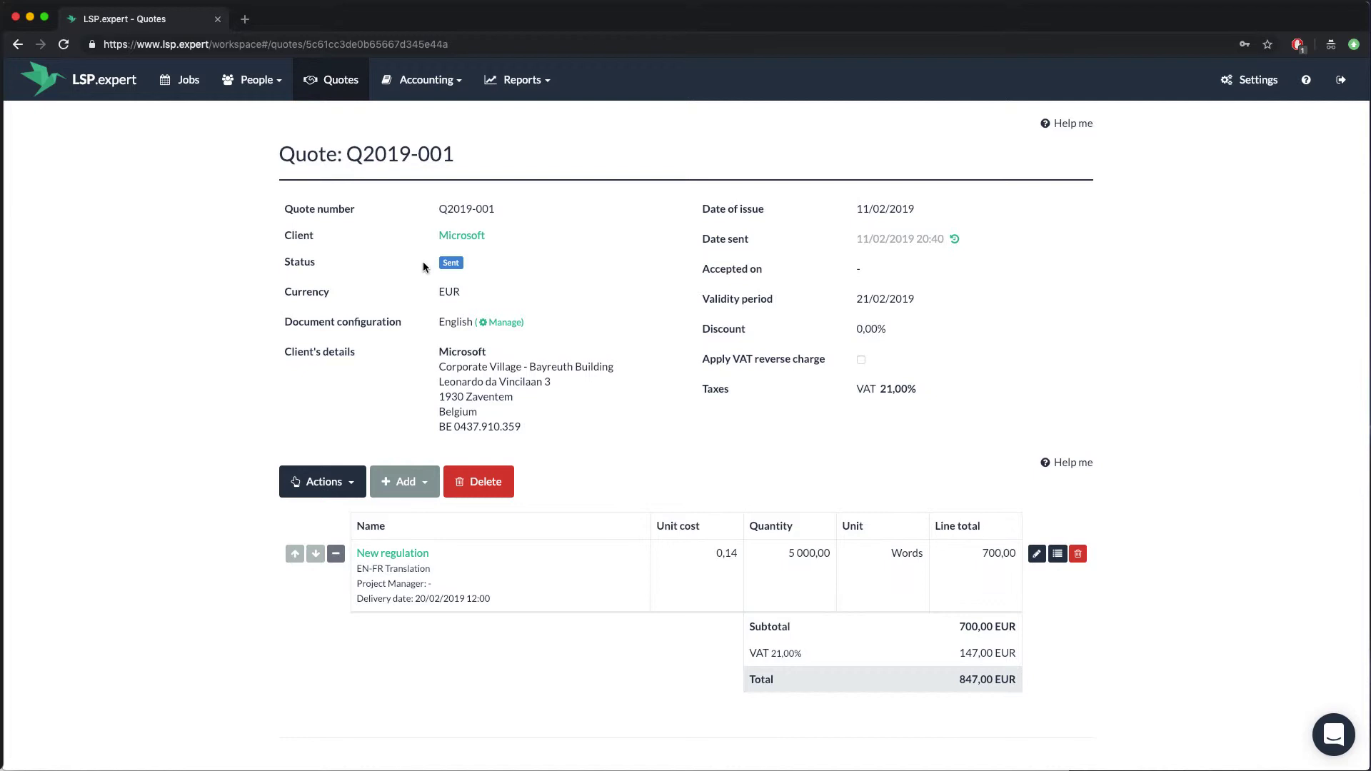
Step: Look over the status options for the quote in the quotes list without changing it, and check the job's status in the jobs list
click(344, 81)
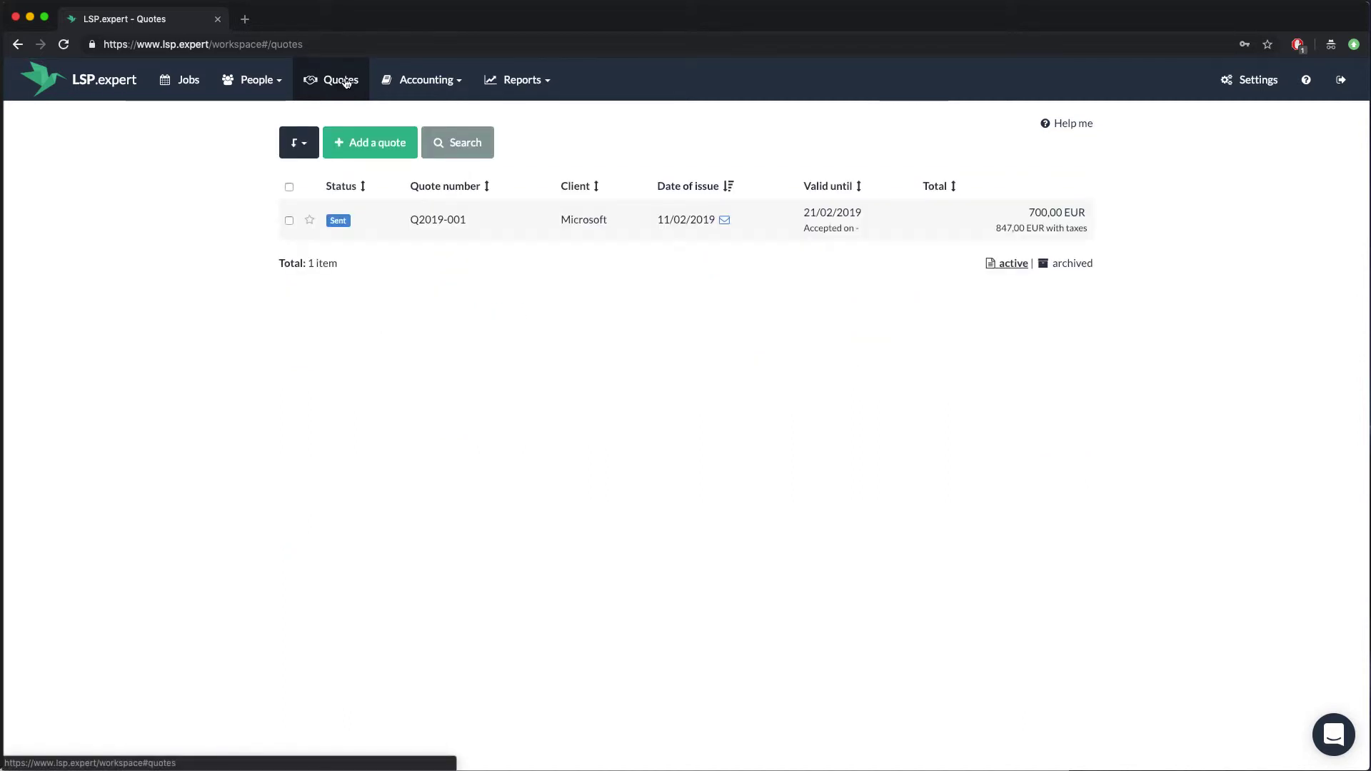
click(339, 221)
click(342, 225)
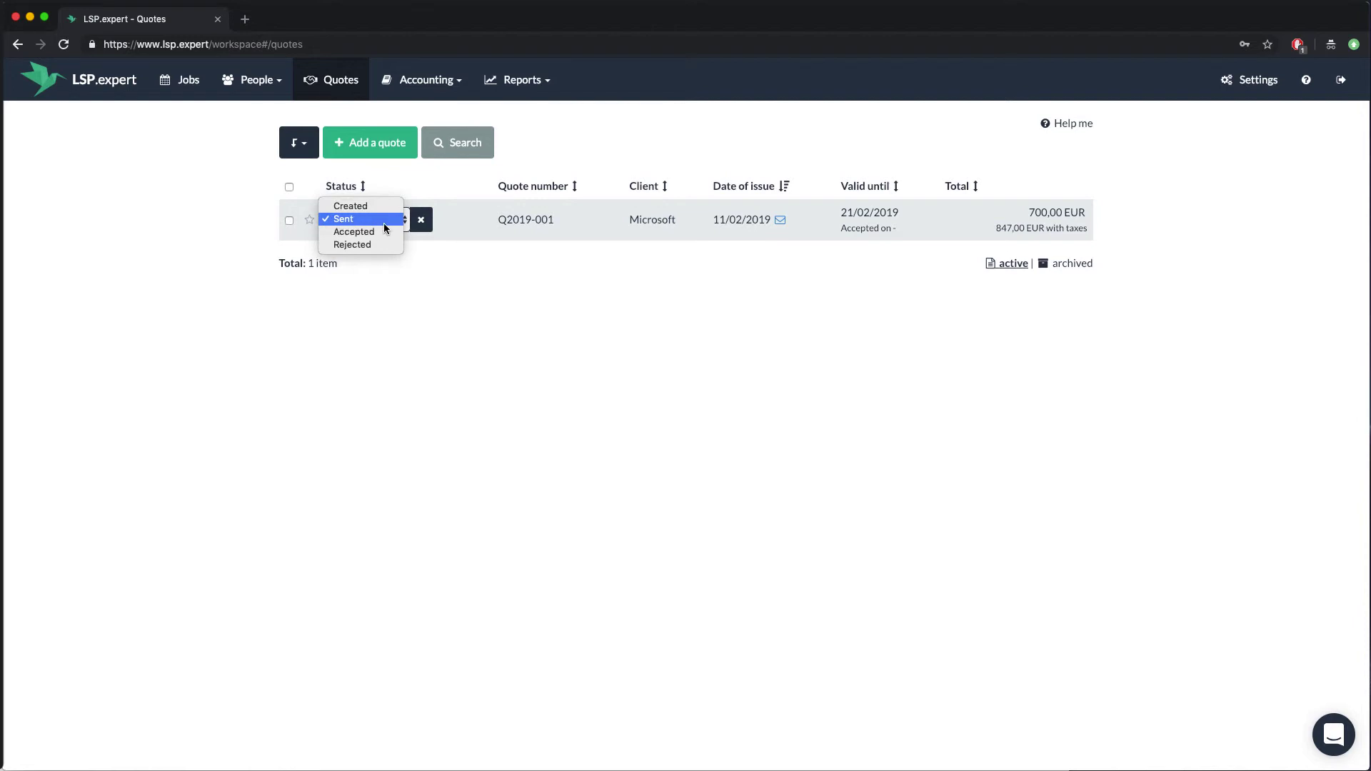
click(423, 227)
click(423, 227)
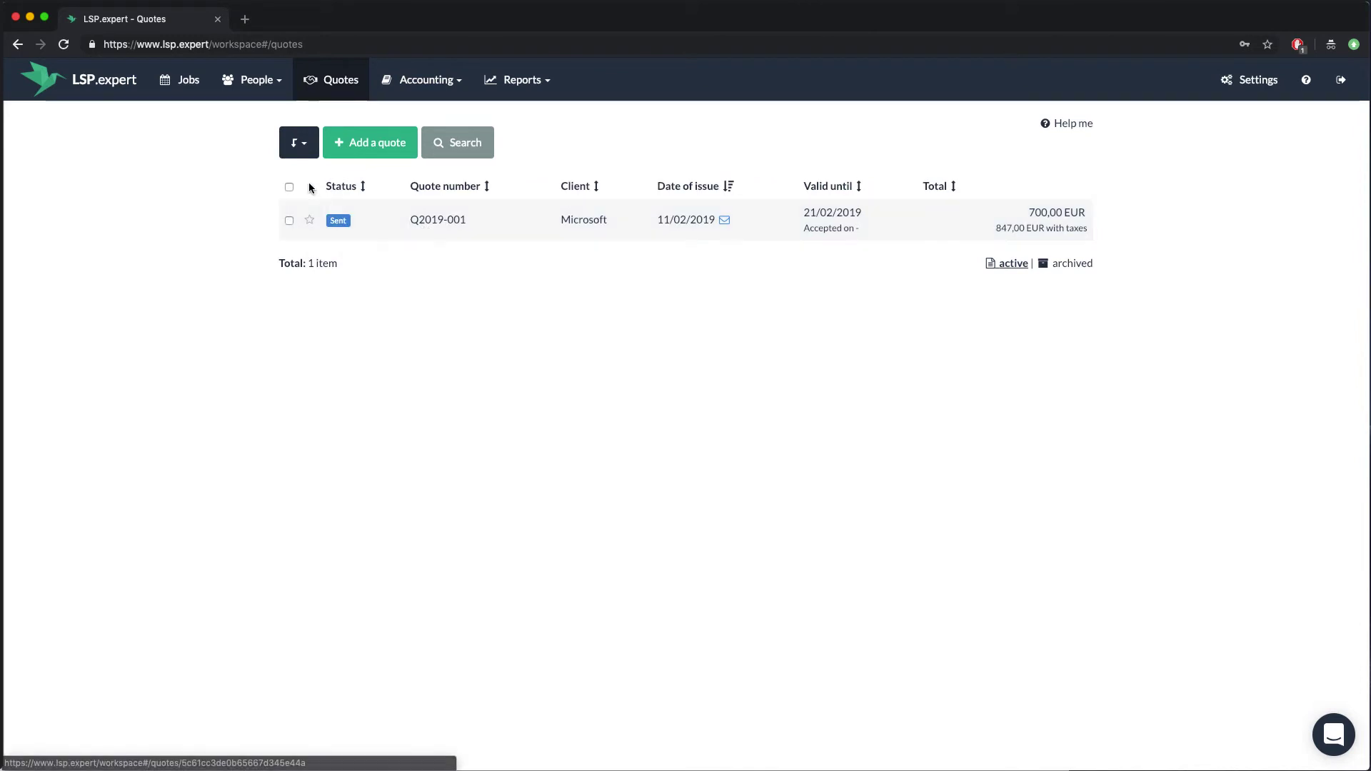
click(176, 79)
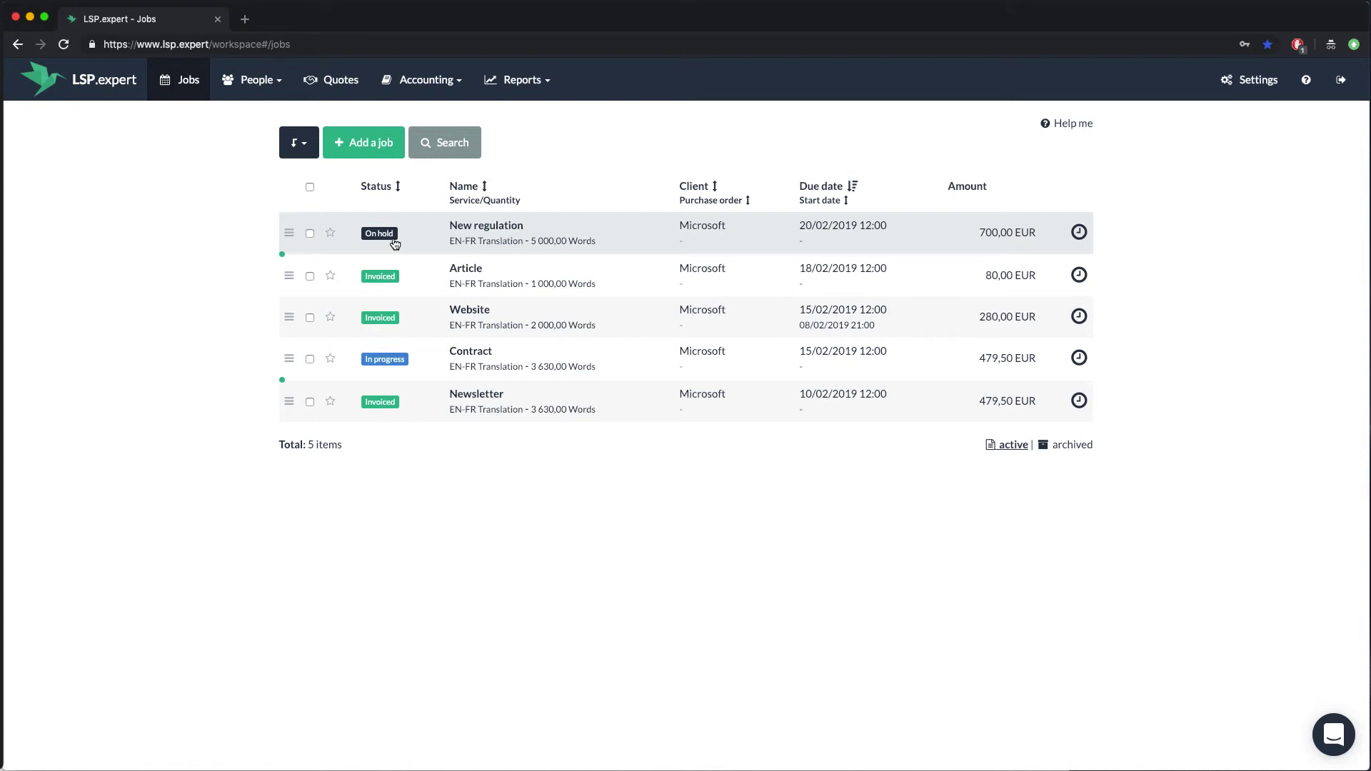
Step: Set the status of the Microsoft quote to Accepted in the quotes list
click(341, 93)
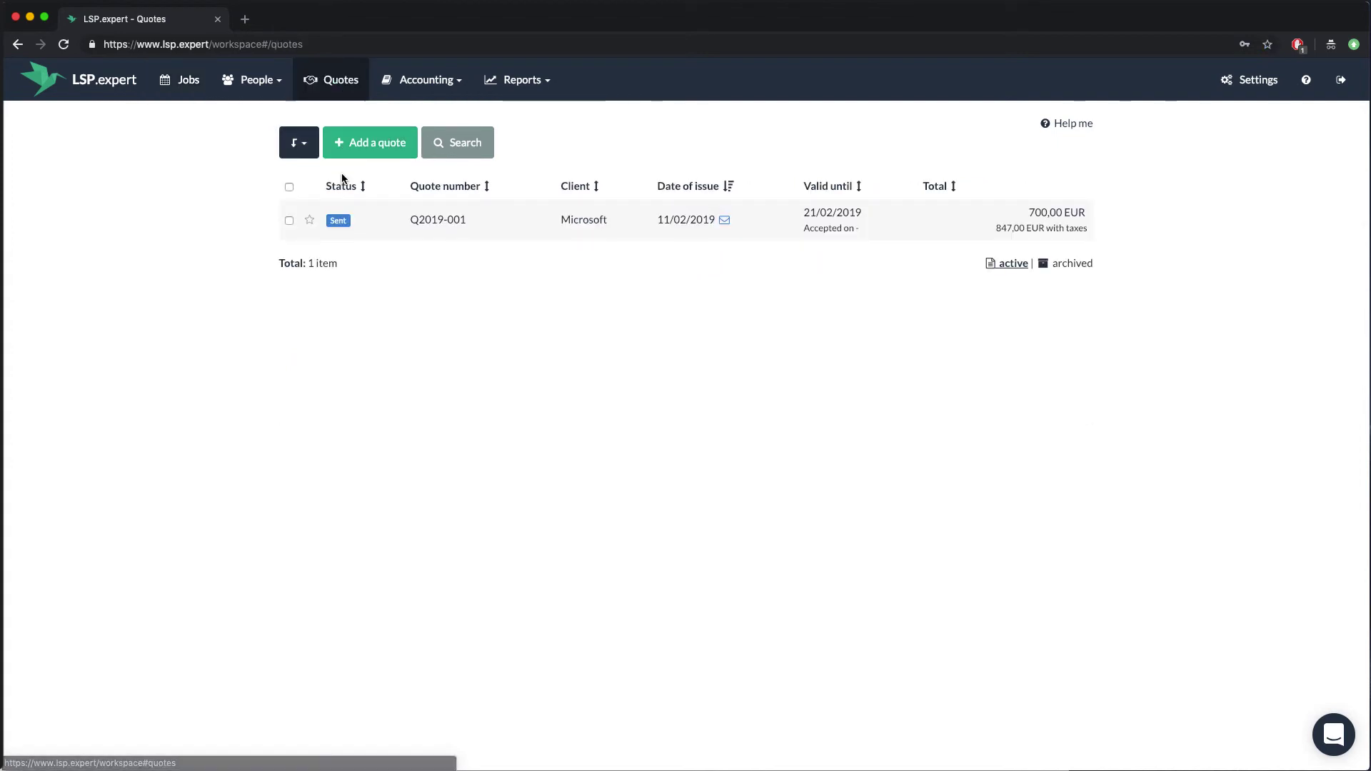
click(340, 221)
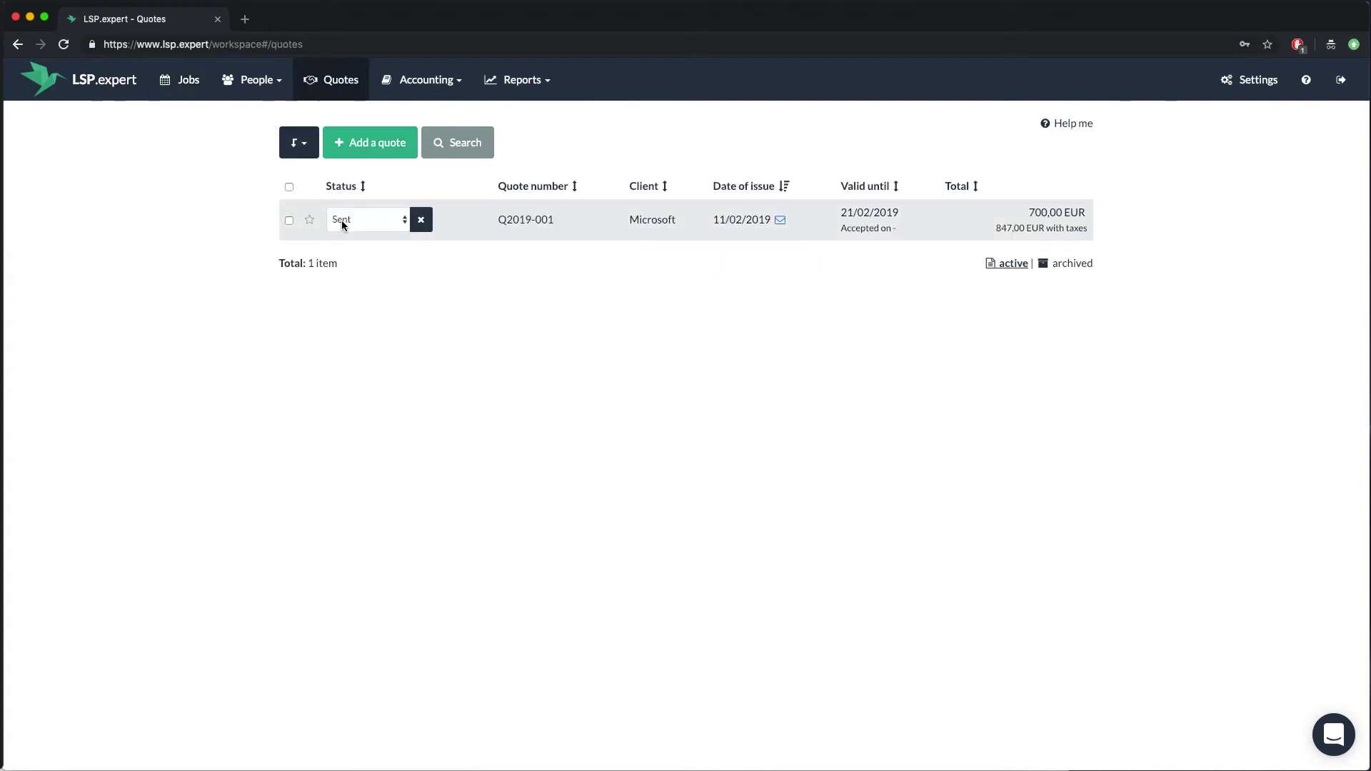
click(342, 223)
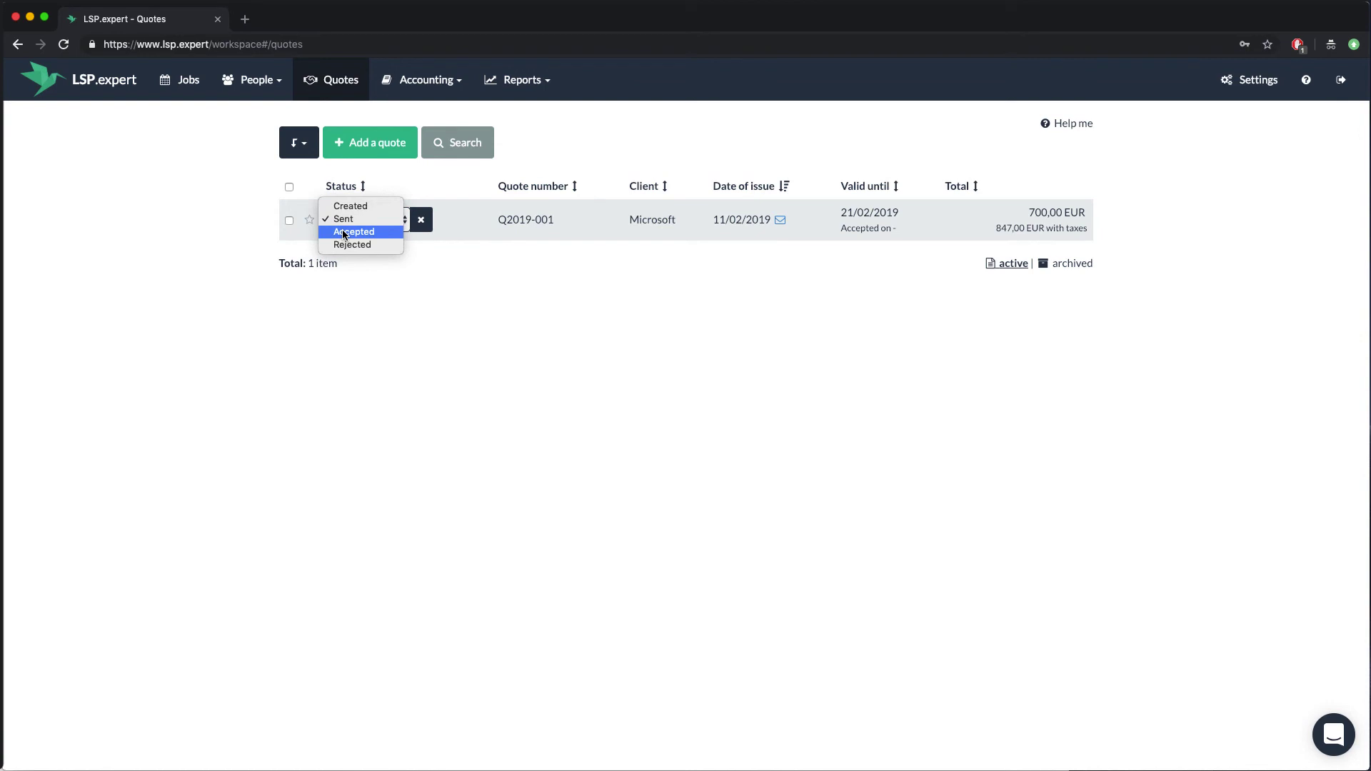
click(344, 232)
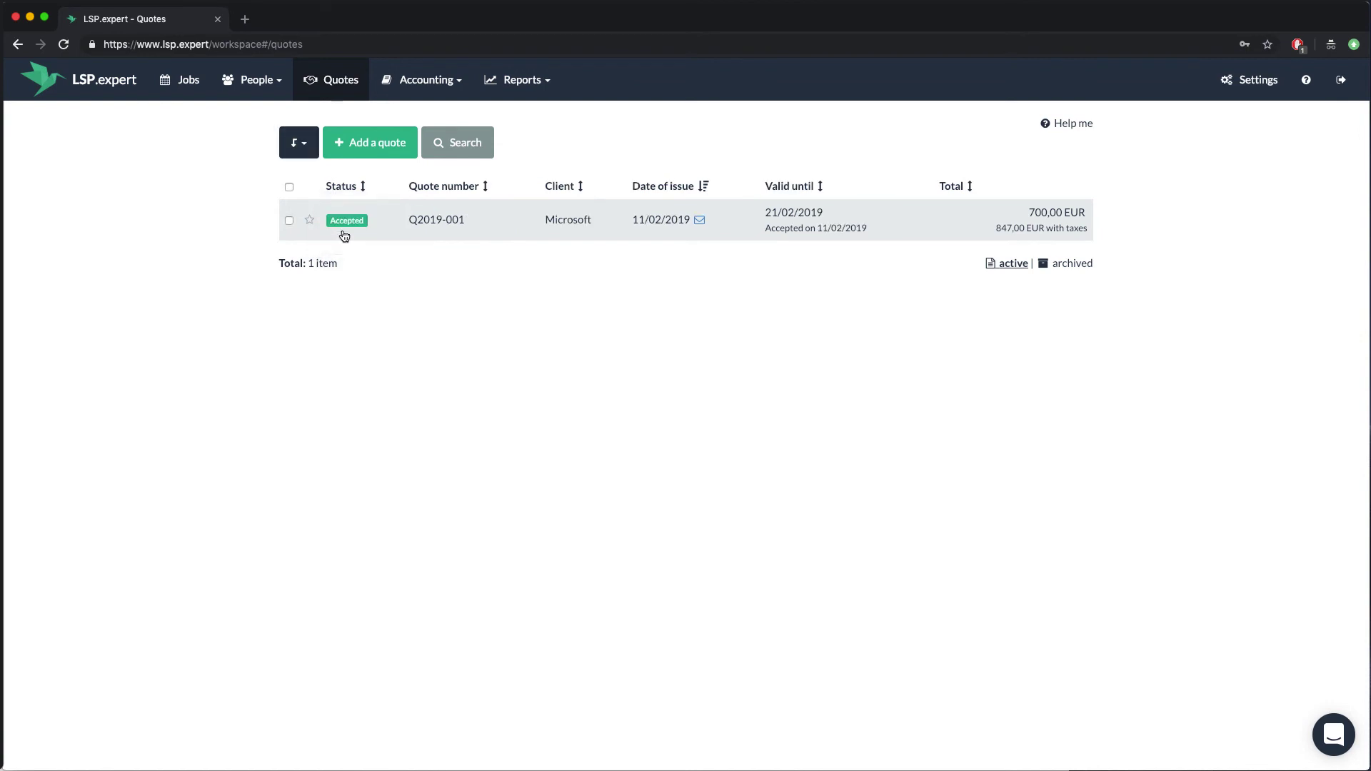
Step: Review the New regulation job and its linked quote, and follow the quote's line item back to the job
click(189, 82)
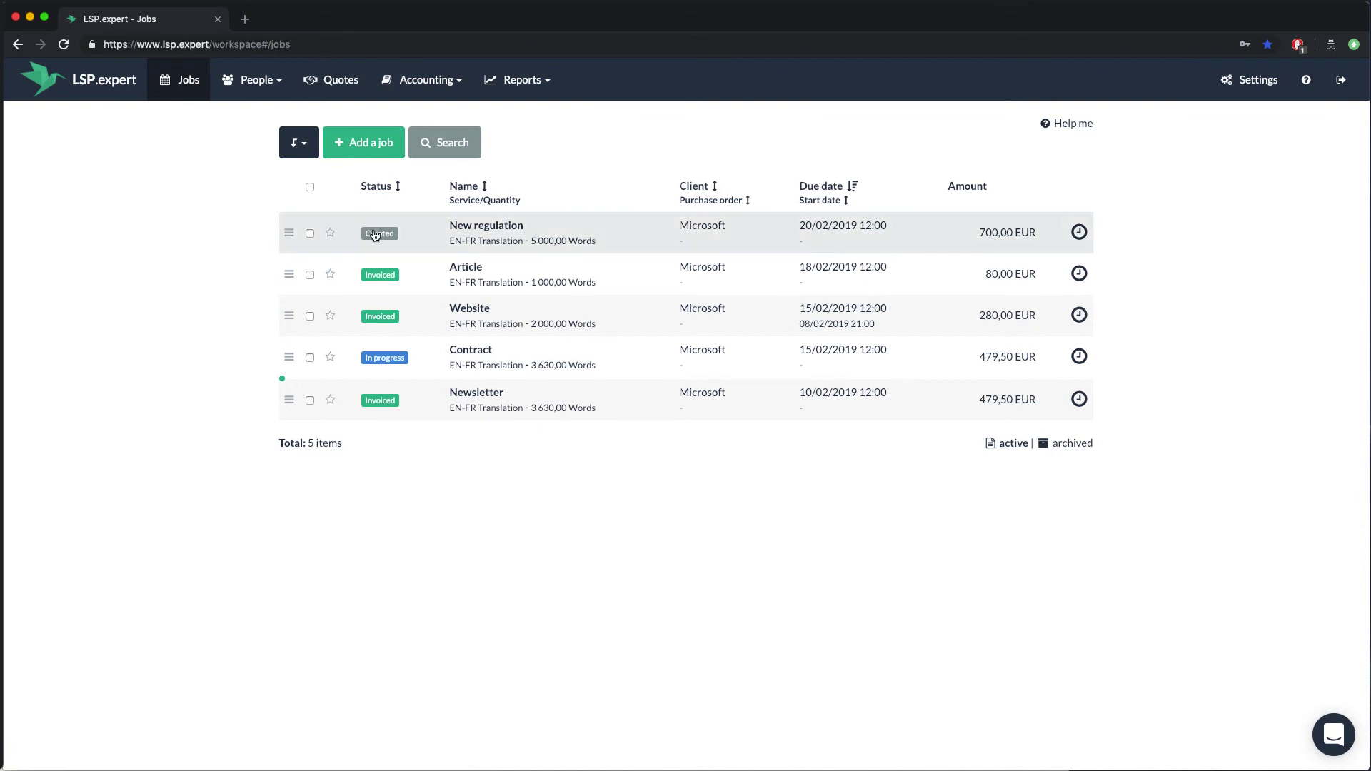
click(462, 237)
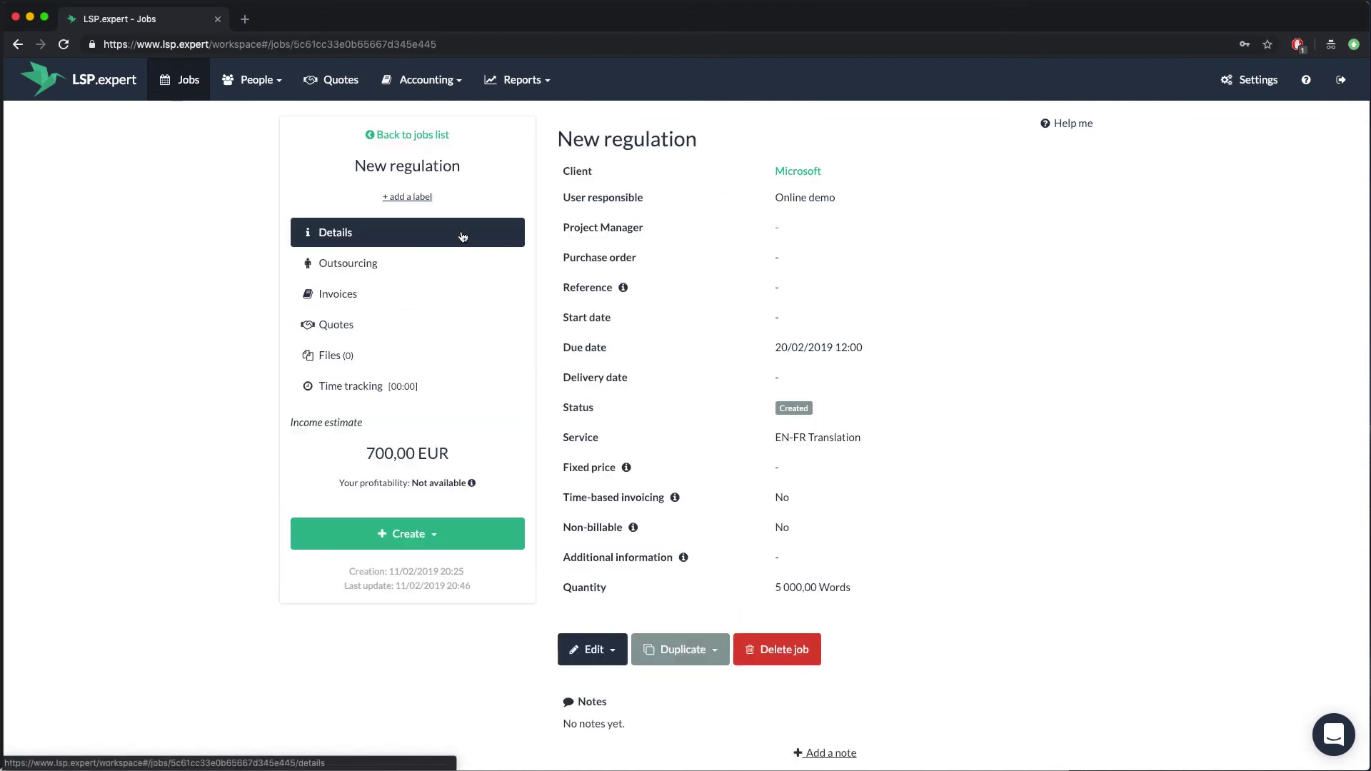
click(389, 316)
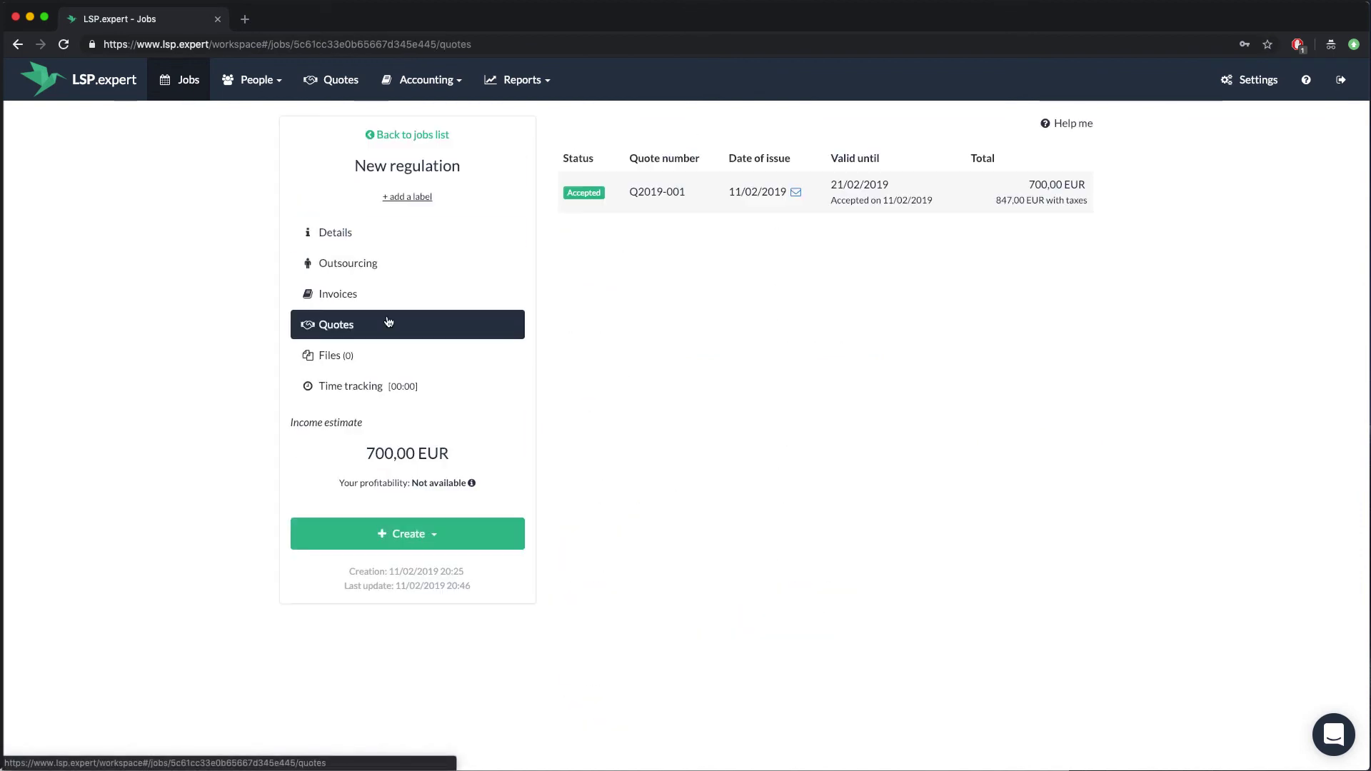
click(648, 196)
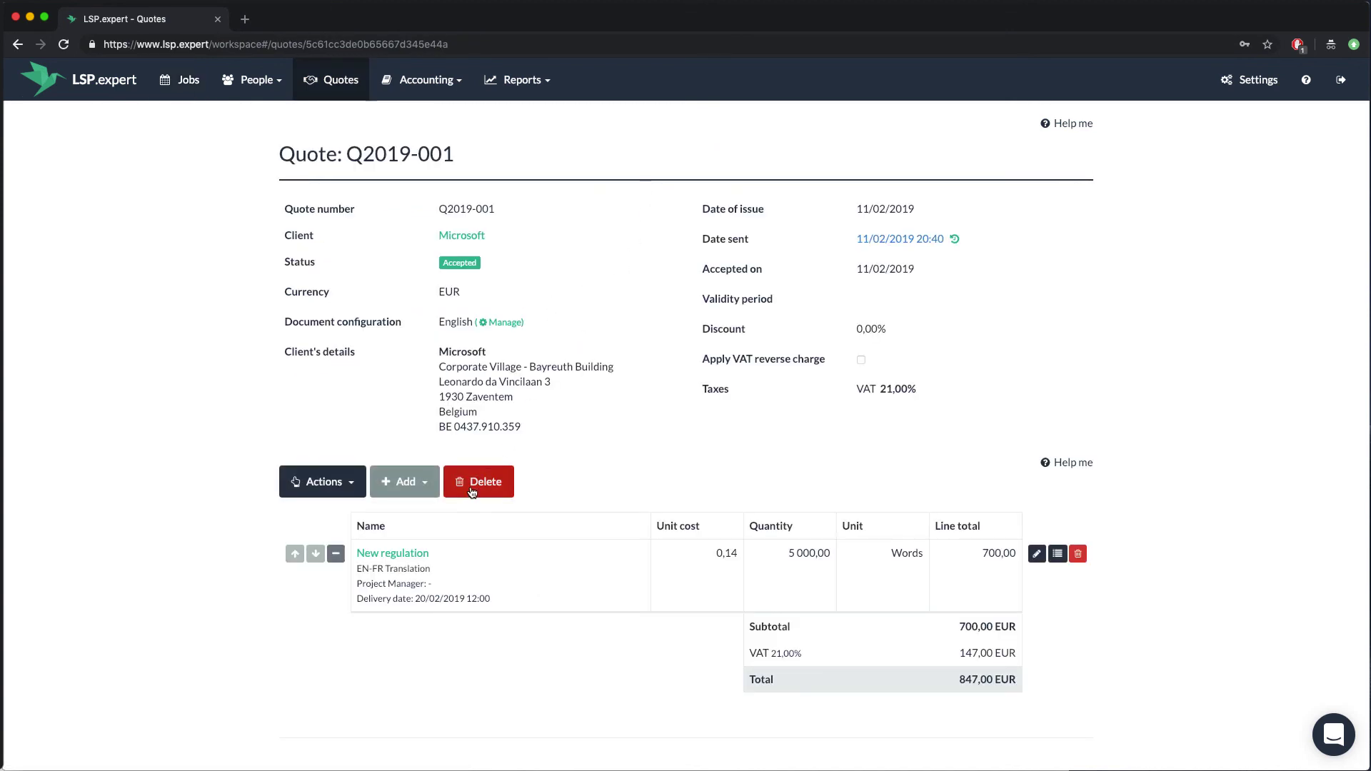
click(419, 554)
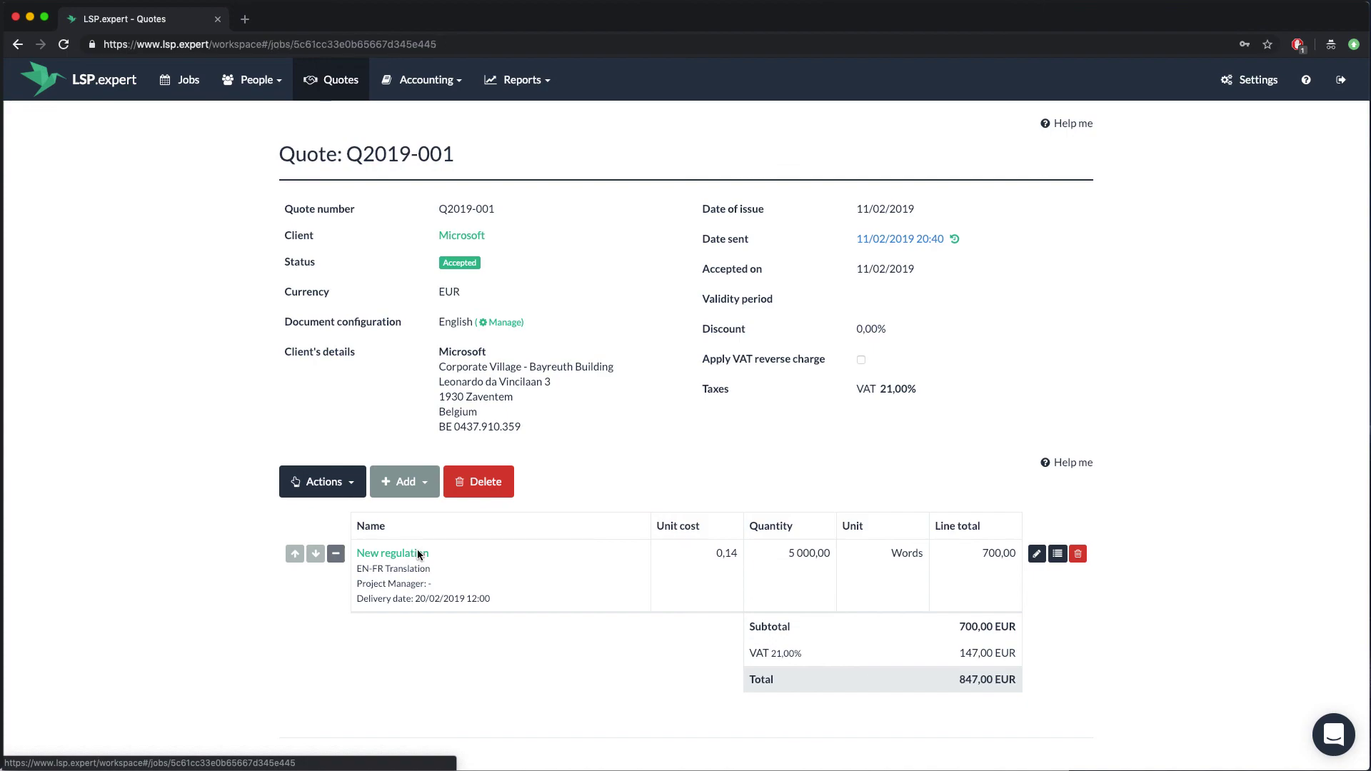